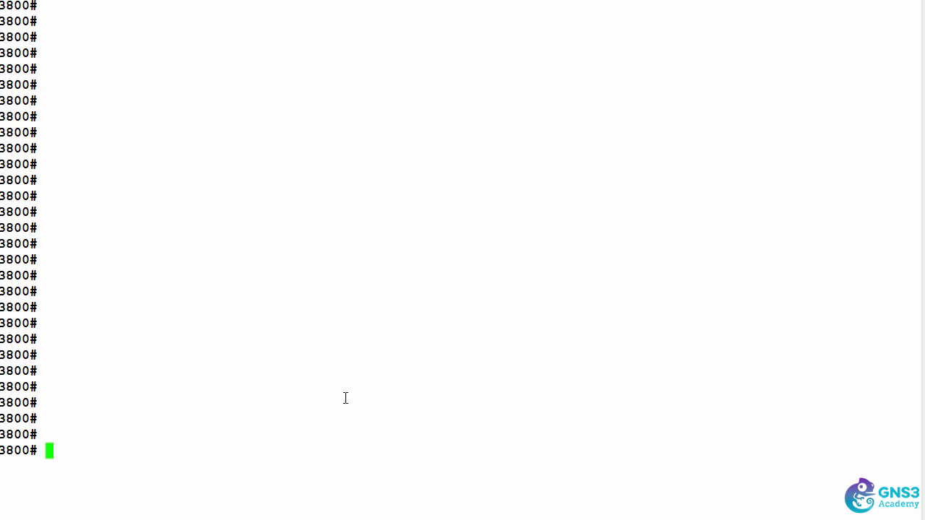
- Run 'show openflow instance vlan4' and page through the full output
{"action": "type", "text": "show openflow instal"}
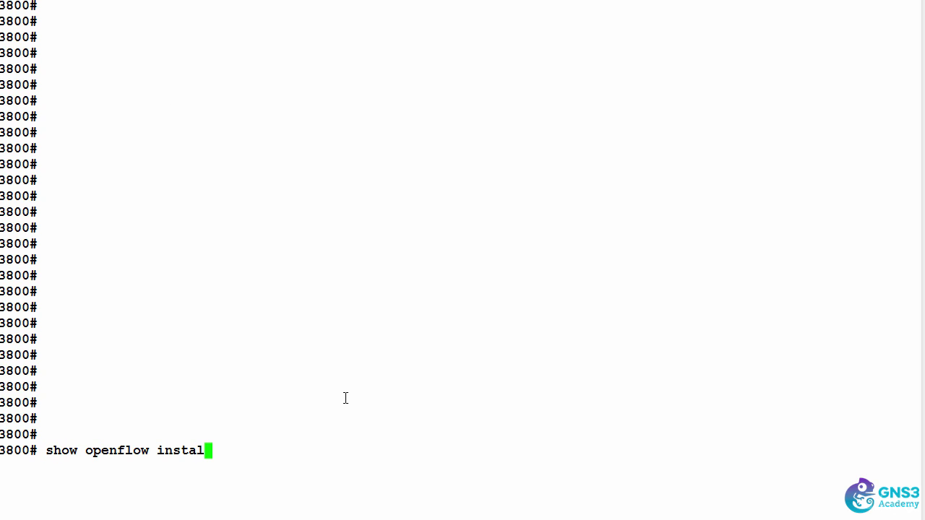
{"action": "key", "text": "BackSpace"}
{"action": "type", "text": "nce vlan4"}
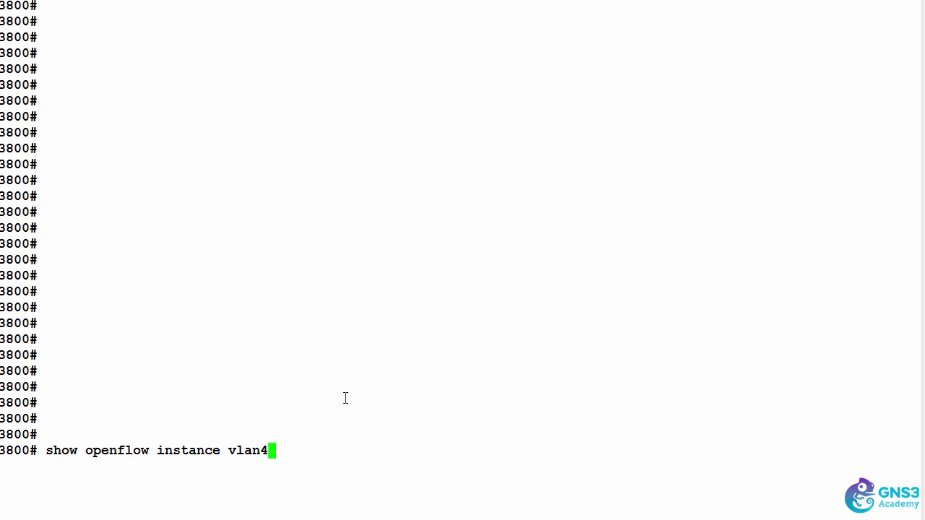
{"action": "key", "text": "Return"}
{"action": "key", "text": "space"}
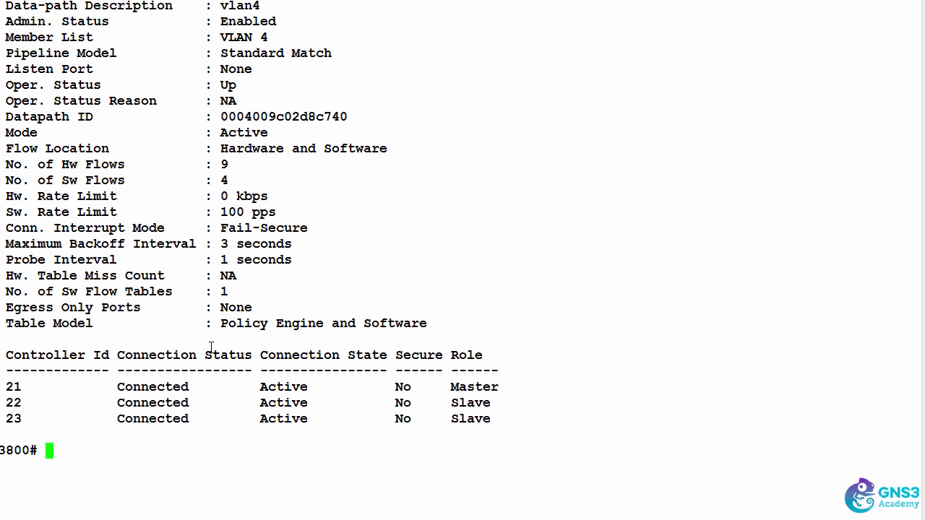
- Highlight controller rows 21, 22 and 23, then the Slave rows for 22 and 23
{"action": "left_click_drag", "start_coordinate": [5, 387], "coordinate": [521, 420]}
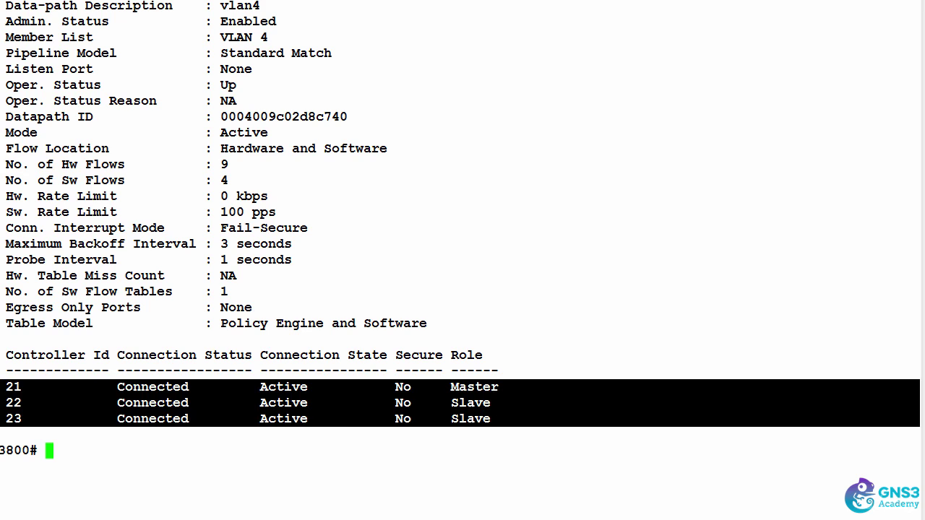
{"action": "left_click", "coordinate": [506, 397]}
{"action": "left_click_drag", "start_coordinate": [499, 386], "coordinate": [488, 427]}
- Run 'sh run | b open' and highlight the controller-id definitions and instance vlan4 controllers
{"action": "type", "text": "sh run |"}
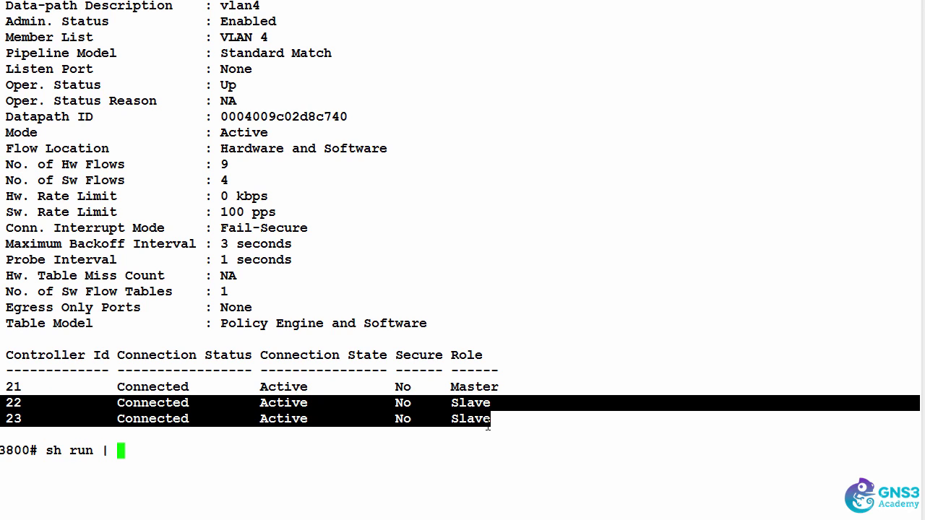
{"action": "type", "text": " b open"}
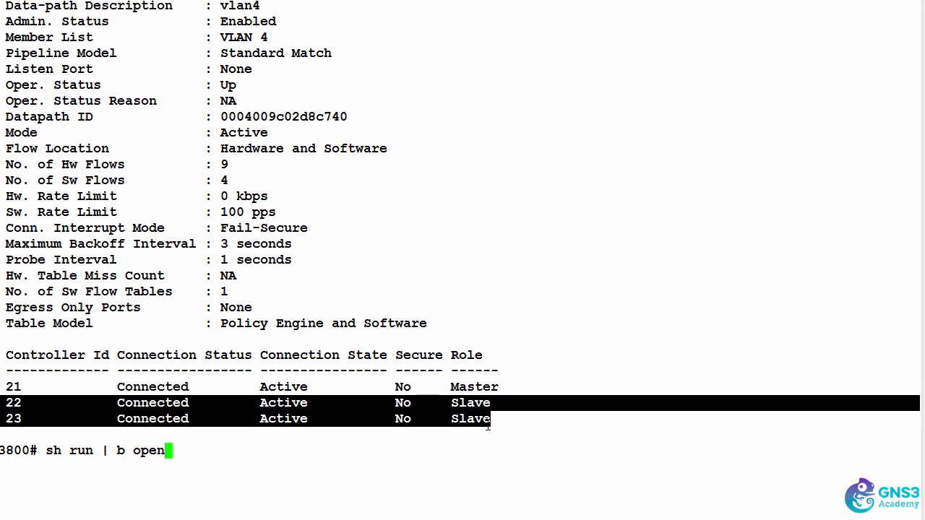
{"action": "key", "text": "Return"}
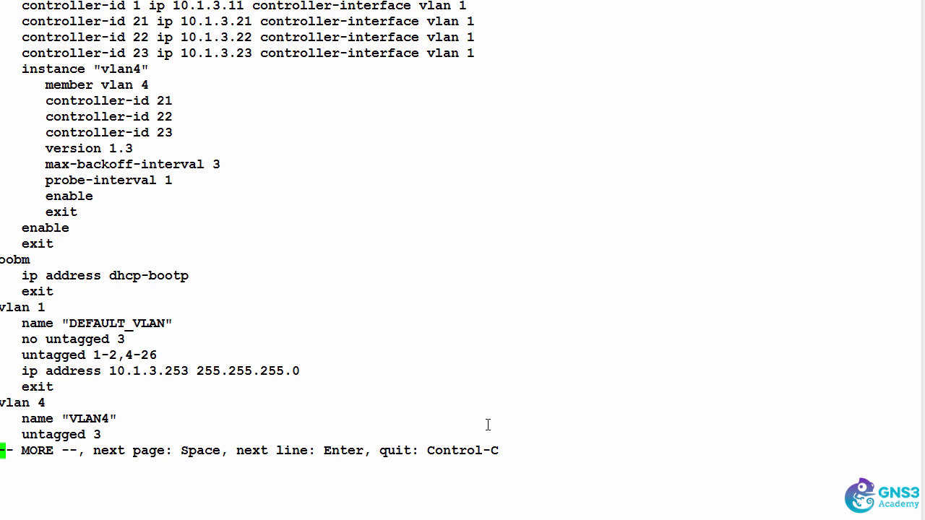
{"action": "scroll", "coordinate": [462, 260], "scroll_direction": "up", "scroll_amount": 3}
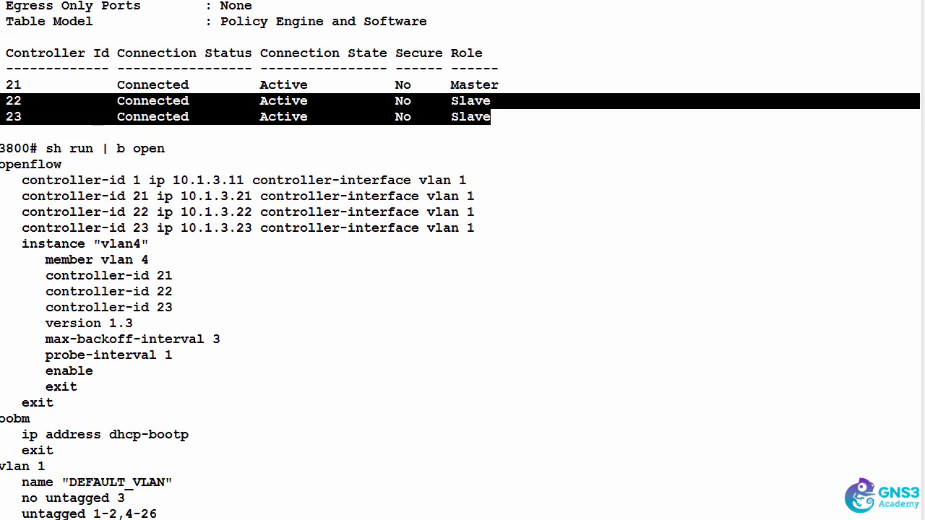
{"action": "scroll", "coordinate": [463, 260], "scroll_direction": "down", "scroll_amount": 1}
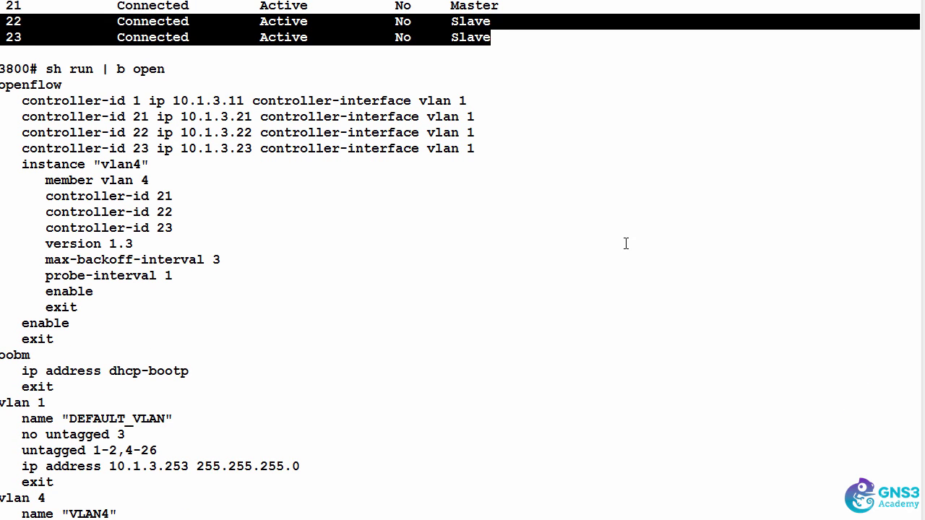
{"action": "left_click_drag", "start_coordinate": [40, 73], "coordinate": [173, 75]}
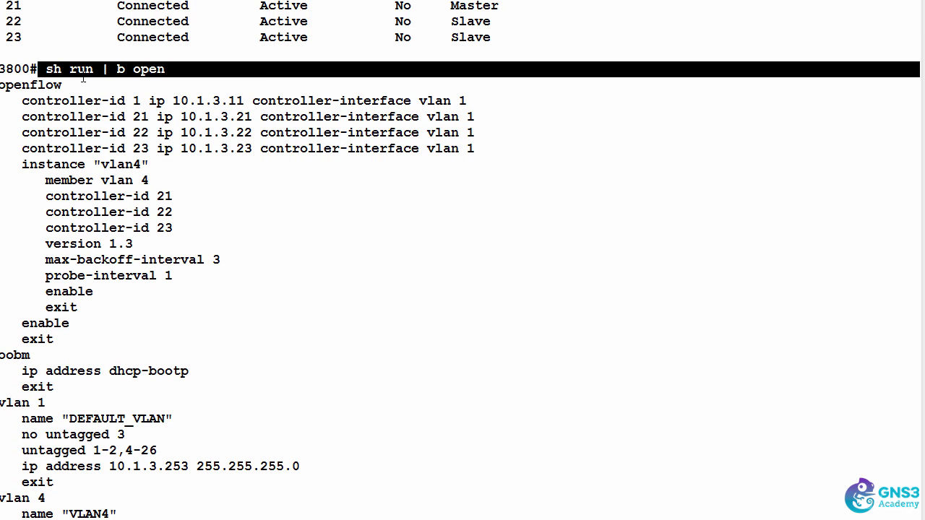
{"action": "left_click_drag", "start_coordinate": [3, 85], "coordinate": [919, 85]}
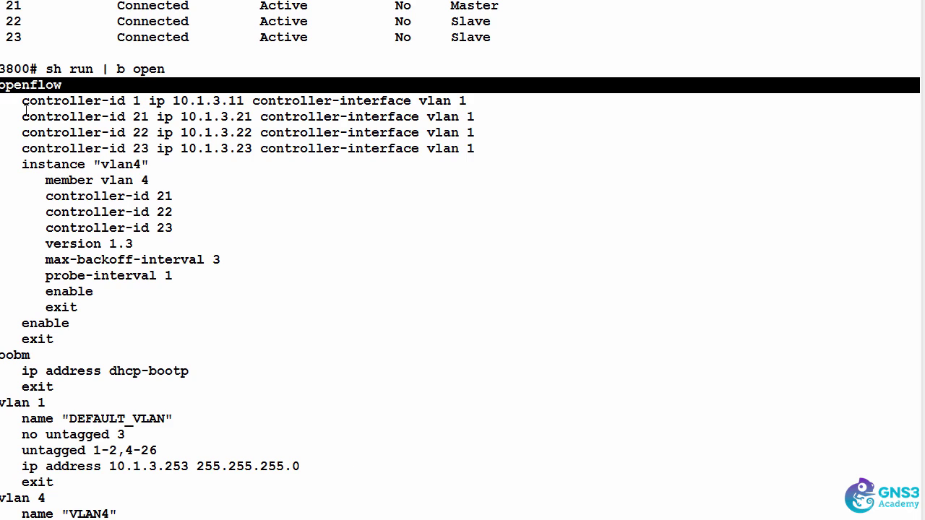
{"action": "left_click_drag", "start_coordinate": [25, 108], "coordinate": [491, 156]}
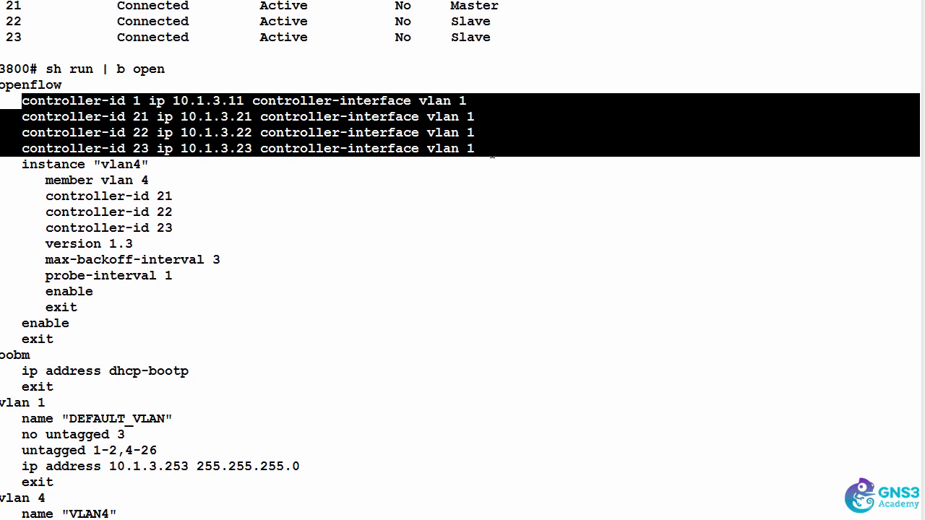
{"action": "left_click_drag", "start_coordinate": [19, 166], "coordinate": [919, 165]}
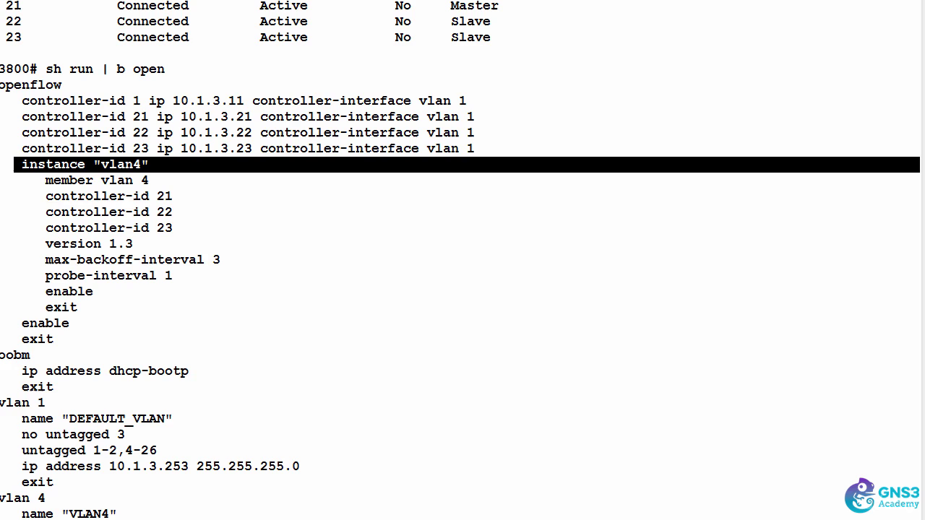
{"action": "left_click_drag", "start_coordinate": [46, 196], "coordinate": [919, 230]}
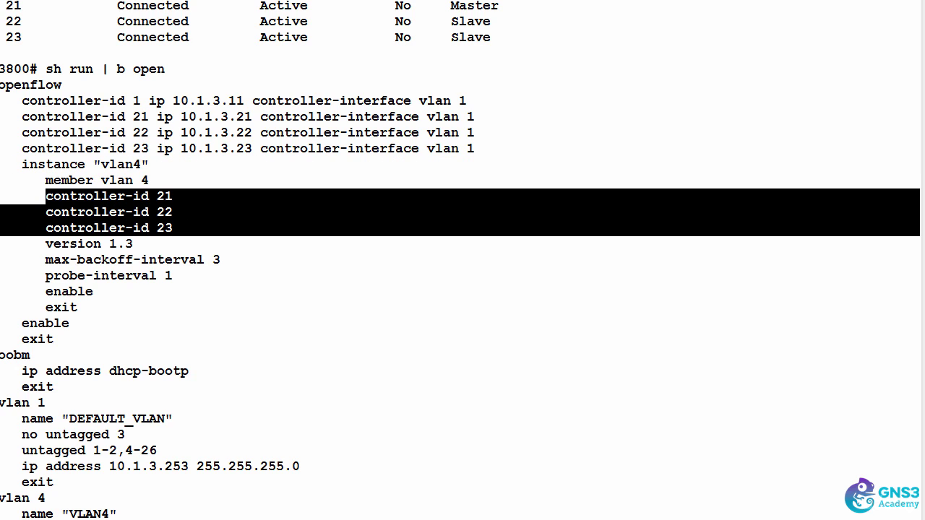
- Point out controllers 21–23 at 10.1.3.21–10.1.3.23, OpenFlow version 1.3, and backoff/probe intervals
{"action": "left_click_drag", "start_coordinate": [137, 116], "coordinate": [253, 116]}
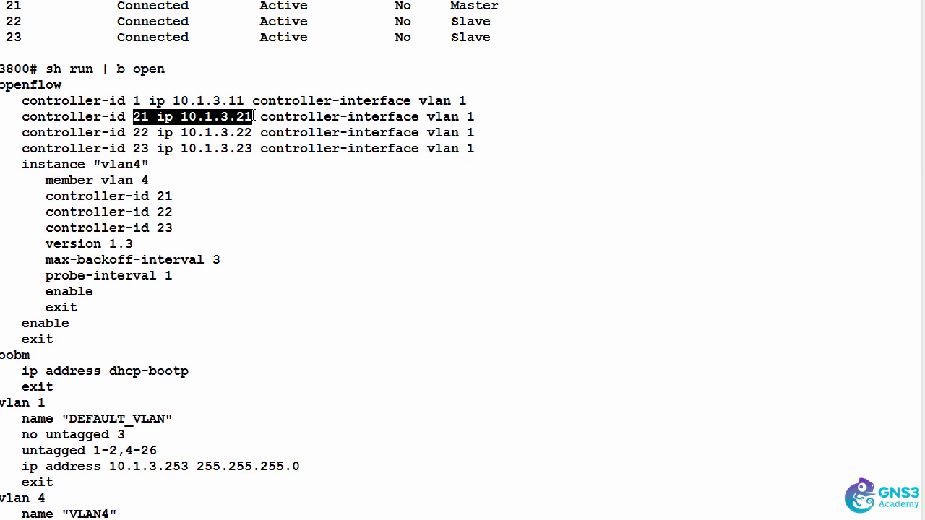
{"action": "left_click_drag", "start_coordinate": [181, 116], "coordinate": [259, 117]}
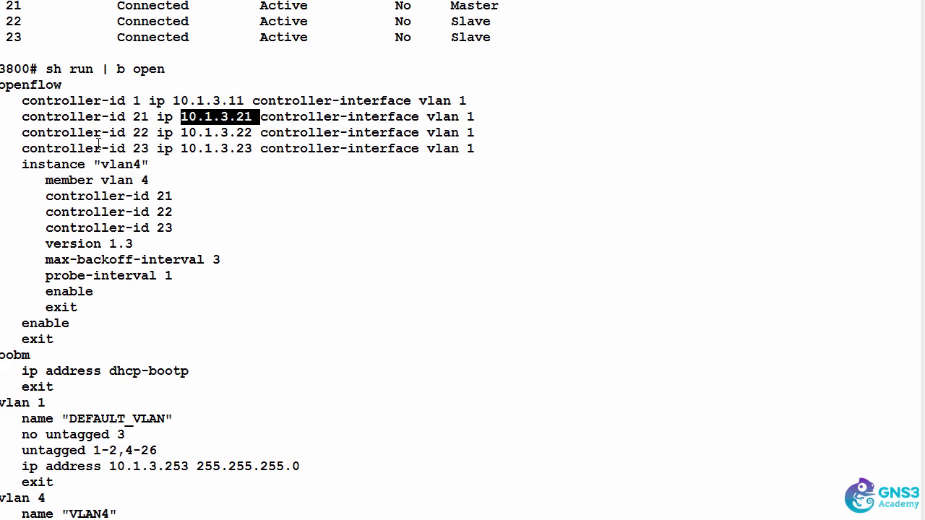
{"action": "left_click_drag", "start_coordinate": [151, 212], "coordinate": [919, 212]}
{"action": "double_click", "coordinate": [244, 130]}
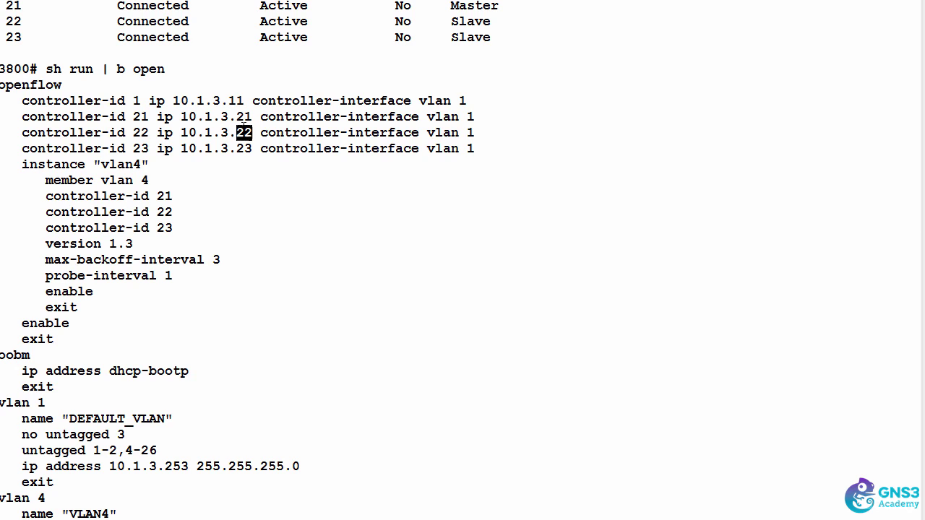
{"action": "left_click_drag", "start_coordinate": [156, 229], "coordinate": [175, 228]}
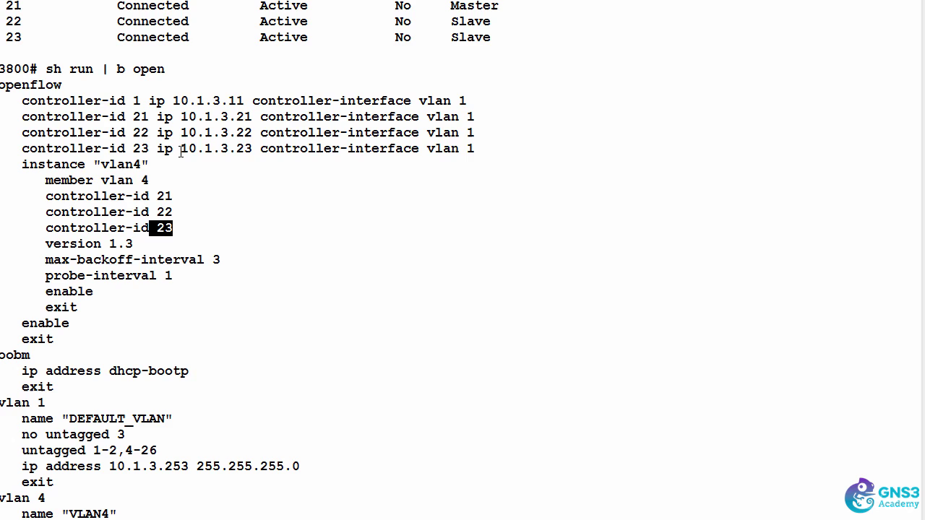
{"action": "left_click_drag", "start_coordinate": [181, 152], "coordinate": [261, 143]}
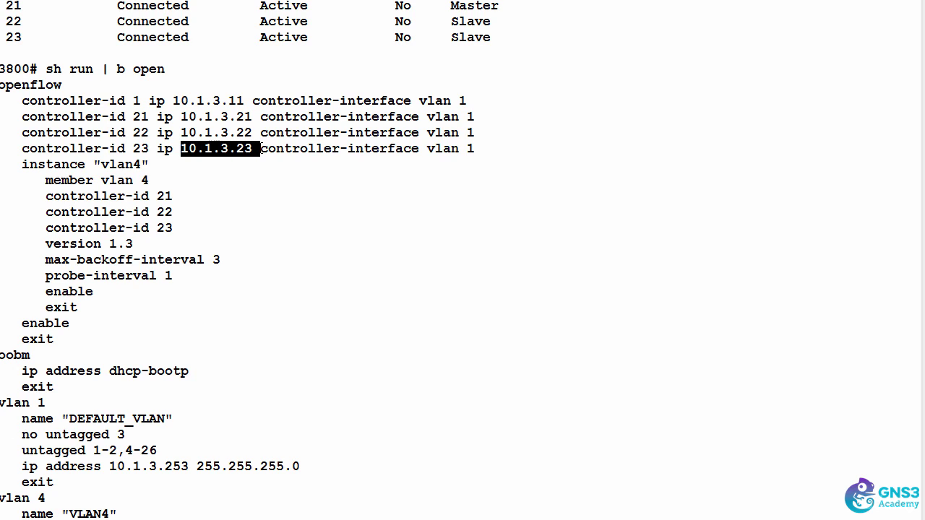
{"action": "left_click_drag", "start_coordinate": [39, 246], "coordinate": [142, 237]}
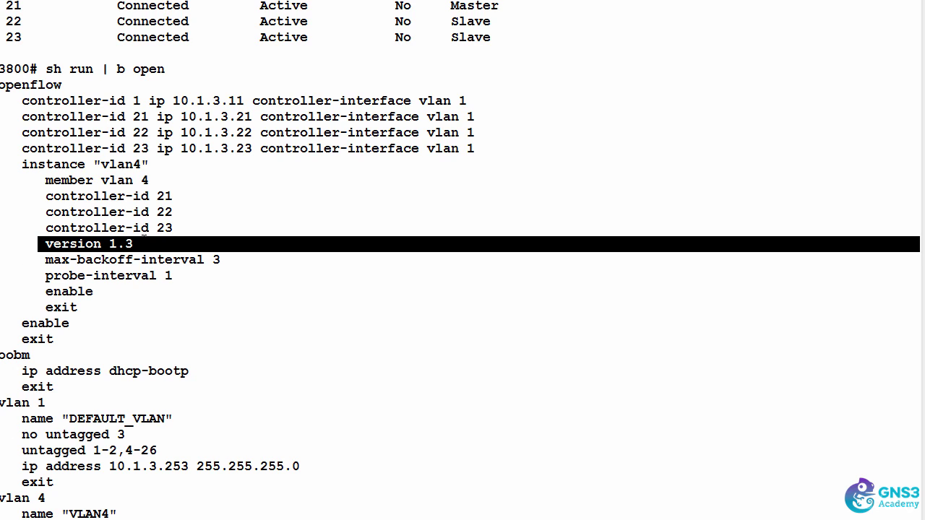
{"action": "left_click_drag", "start_coordinate": [39, 259], "coordinate": [203, 277]}
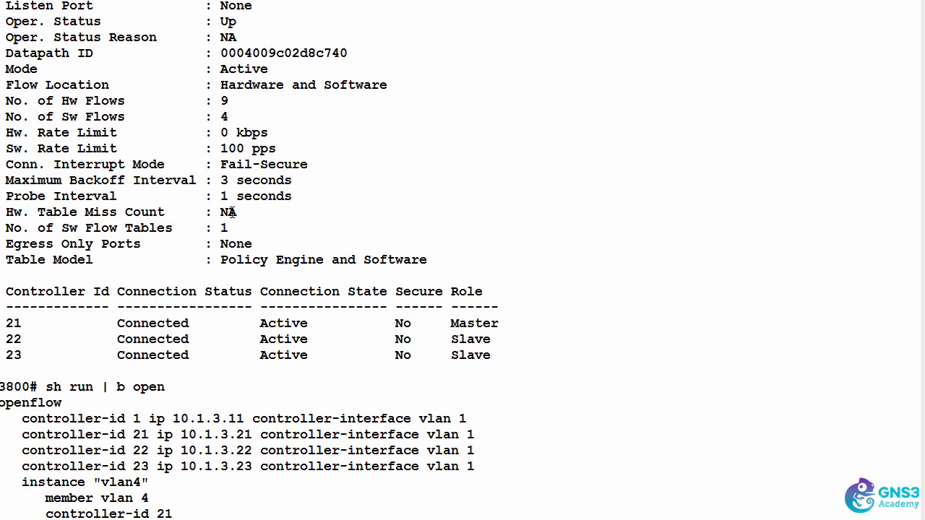
{"action": "left_click_drag", "start_coordinate": [5, 323], "coordinate": [499, 318]}
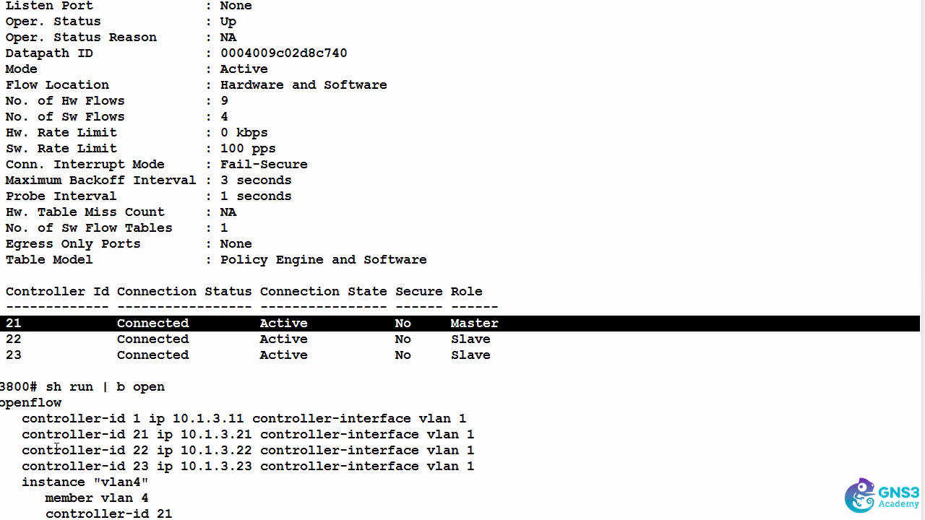
{"action": "left_click_drag", "start_coordinate": [24, 435], "coordinate": [506, 435]}
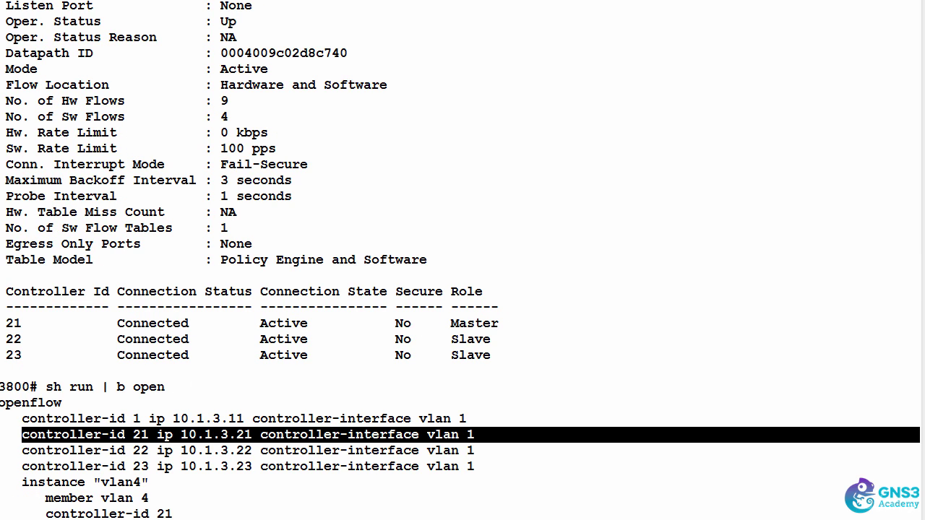
{"action": "left_click_drag", "start_coordinate": [504, 324], "coordinate": [499, 355]}
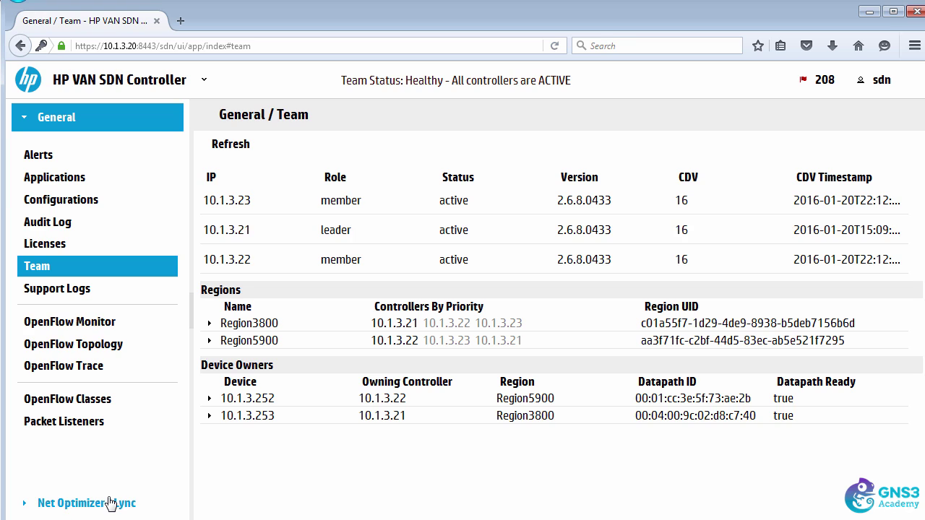
- Open Net Optimizer - Lync > Sessions to list recent audio and application calls
{"action": "left_click", "coordinate": [109, 503]}
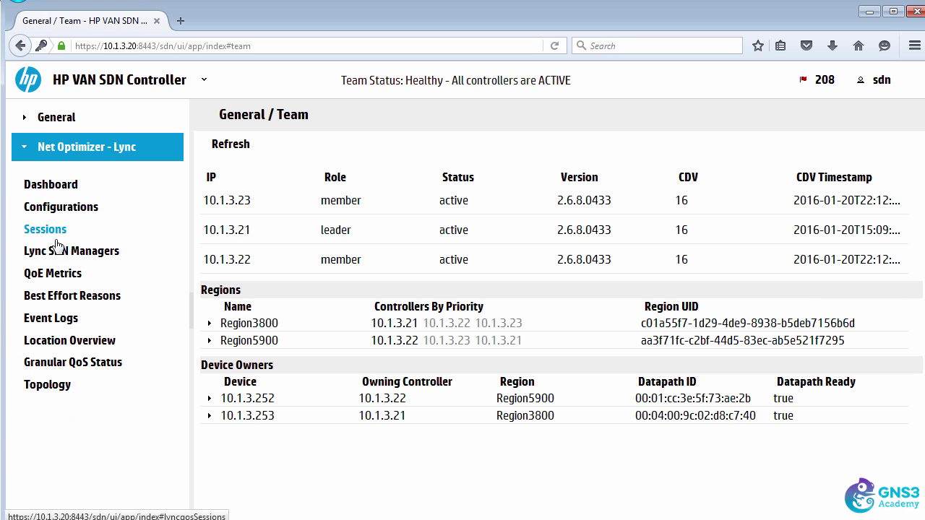
{"action": "left_click", "coordinate": [45, 230]}
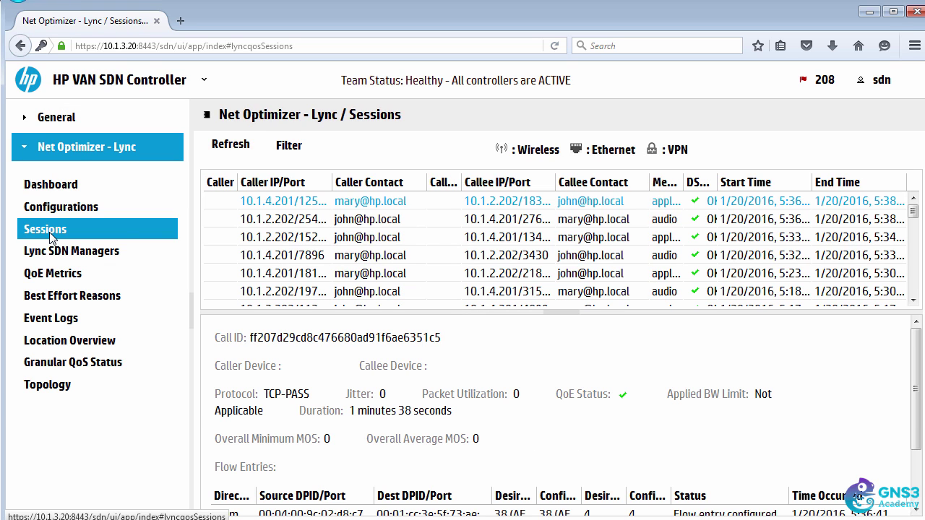
- Place a Lync call from pc2 to the contact and accept it on pc1
{"action": "key", "text": "alt+Tab"}
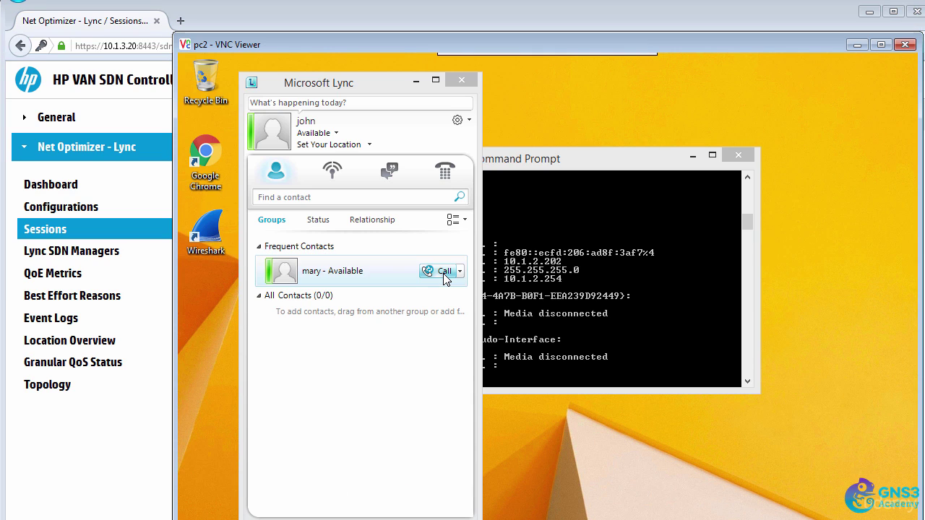
{"action": "left_click", "coordinate": [444, 274]}
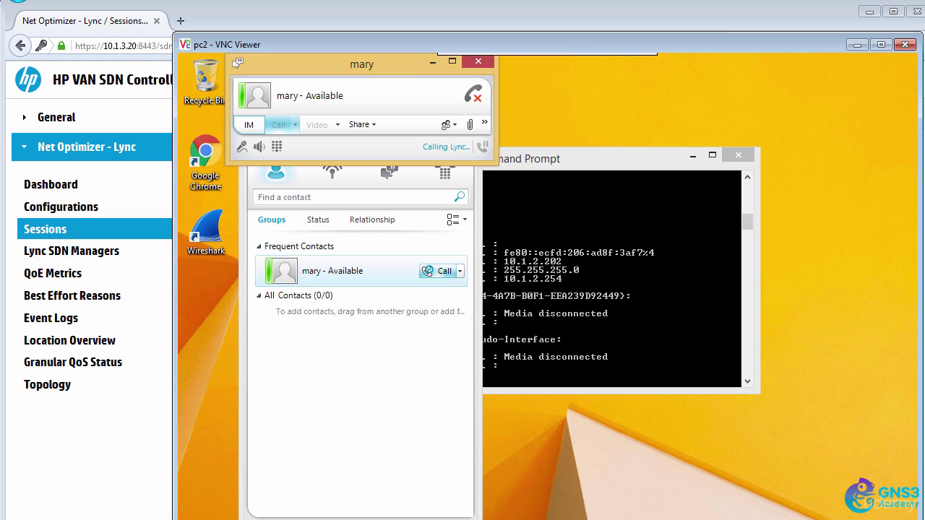
{"action": "key", "text": "alt+Tab"}
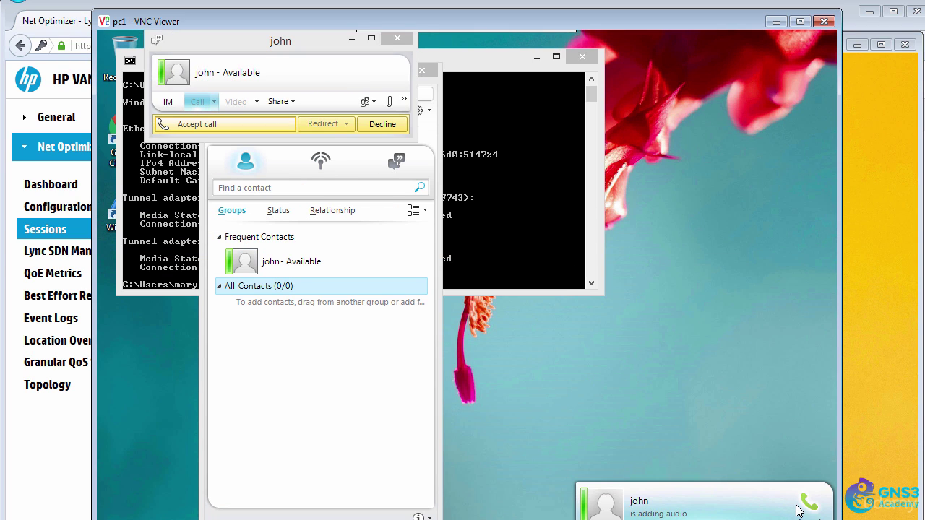
{"action": "left_click", "coordinate": [800, 508]}
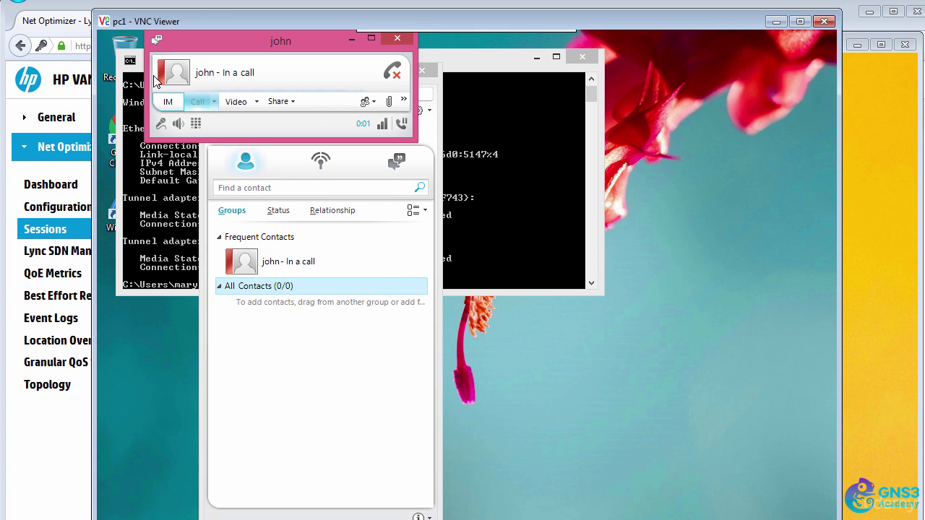
{"action": "left_click", "coordinate": [86, 7]}
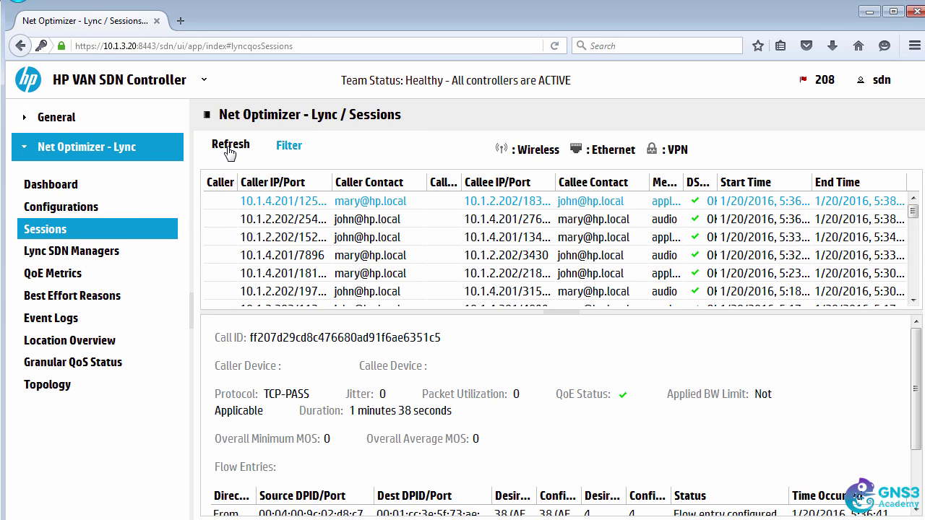
- Refresh the Lync sessions so the new audio call shows flow entries configured as 46 (EF)
{"action": "left_click", "coordinate": [229, 148]}
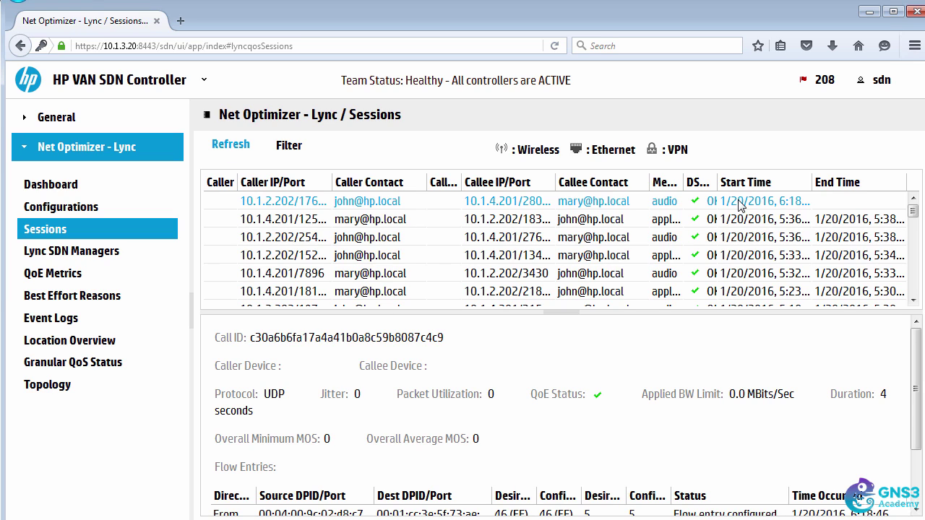
{"action": "scroll", "coordinate": [920, 464], "scroll_direction": "down", "scroll_amount": 2}
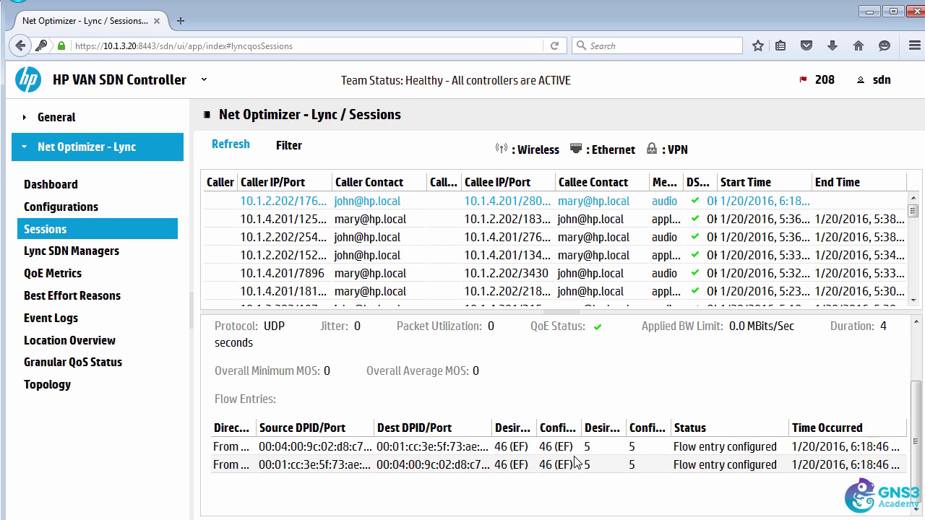
{"action": "left_click", "coordinate": [46, 122]}
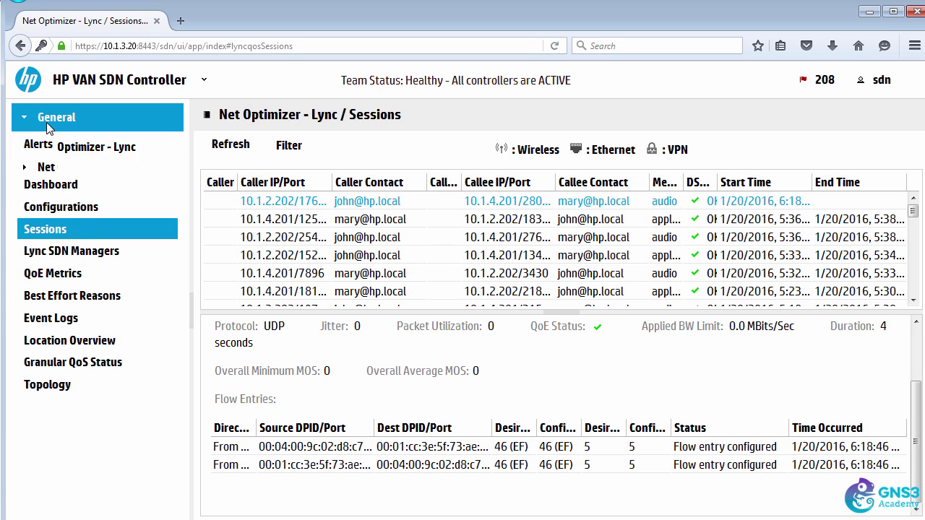
- View switch 10.1.3.253's flows in OpenFlow Monitor, including the ip_dscp 46 call entries
{"action": "left_click", "coordinate": [79, 322]}
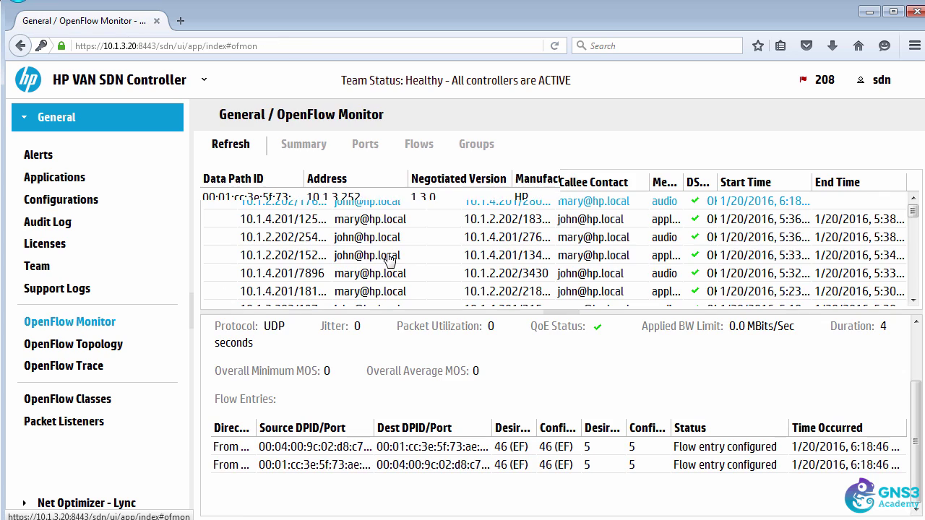
{"action": "left_click", "coordinate": [387, 218]}
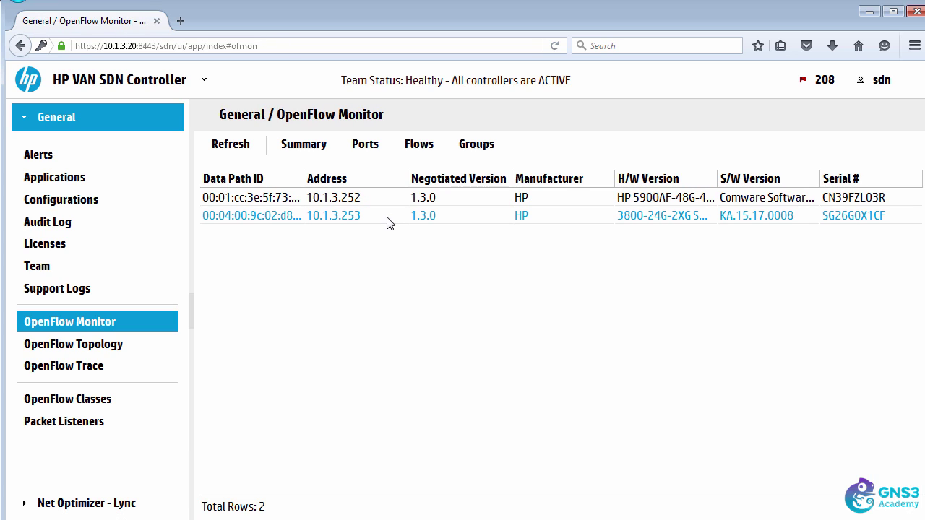
{"action": "left_click", "coordinate": [420, 144]}
{"action": "scroll", "coordinate": [735, 307], "scroll_direction": "down", "scroll_amount": 10}
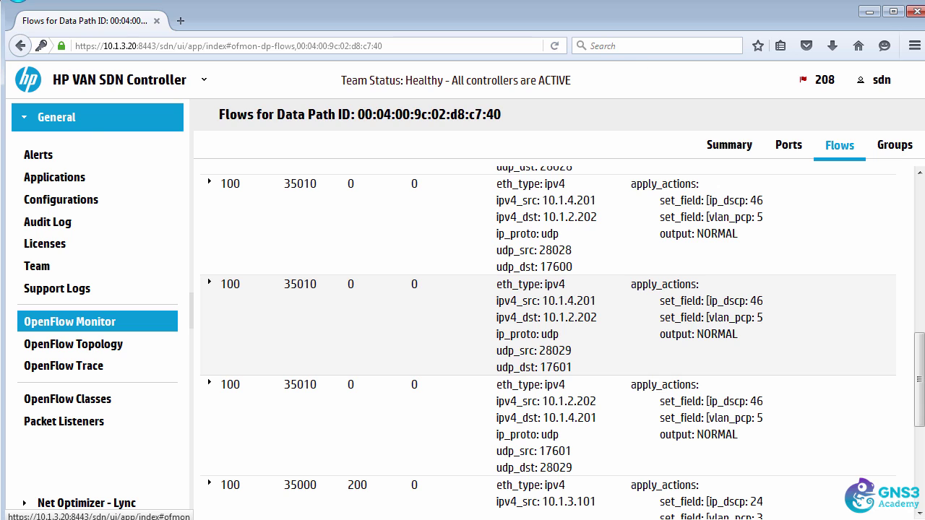
{"action": "key", "text": "alt+Tab"}
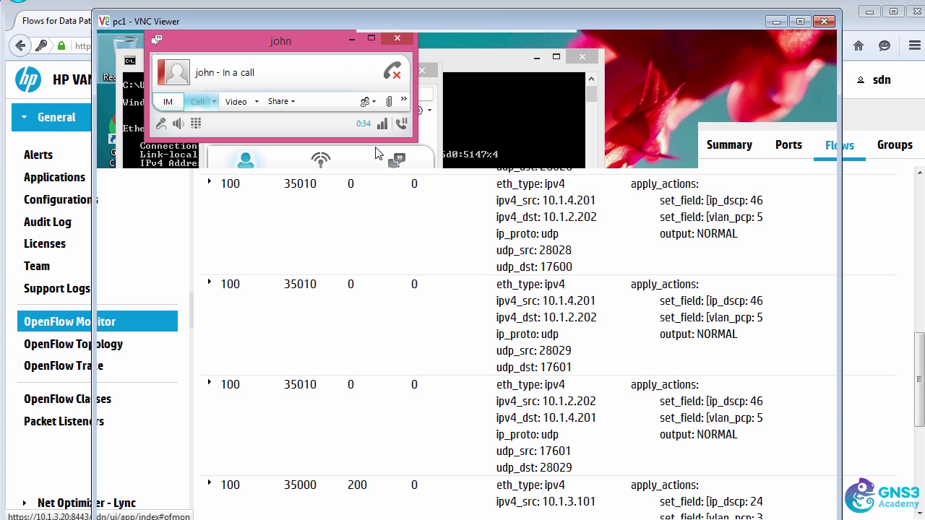
- Open the Team page and log in over SSH to controller 10.1.3.21
{"action": "left_click", "coordinate": [54, 23]}
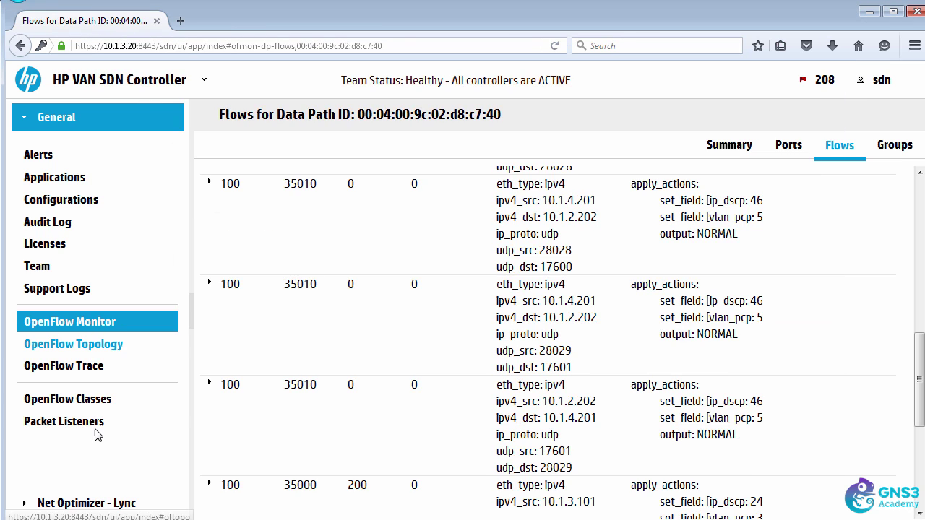
{"action": "left_click", "coordinate": [57, 270]}
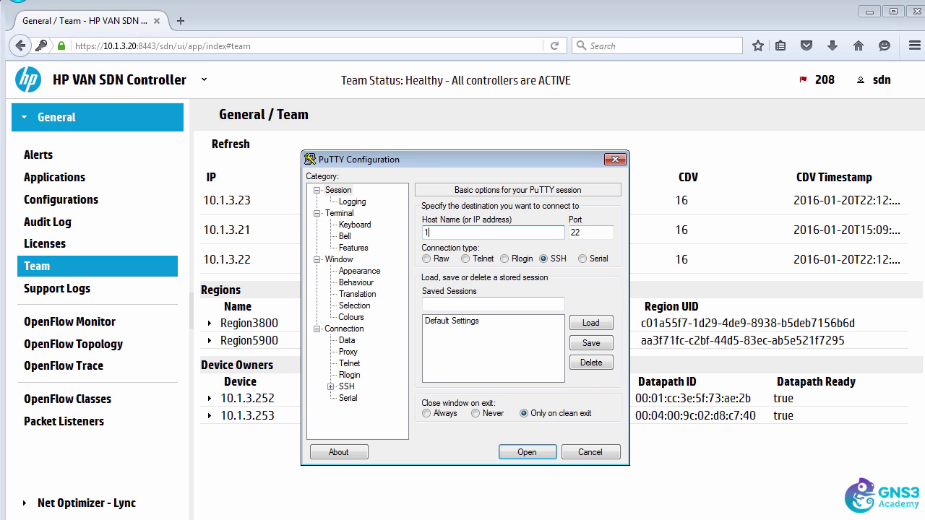
{"action": "type", "text": "10.1.3.21"}
{"action": "key", "text": "Return"}
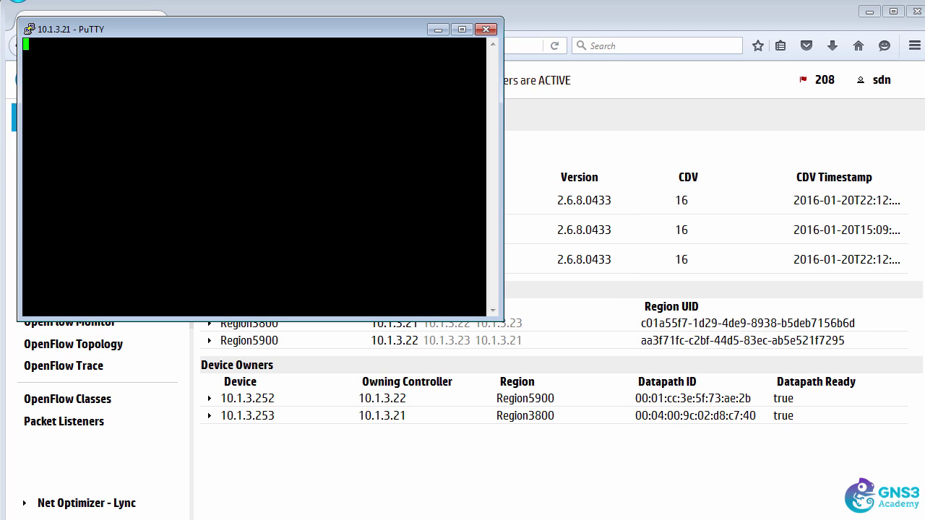
{"action": "type", "text": "sdn"}
{"action": "key", "text": "Return"}
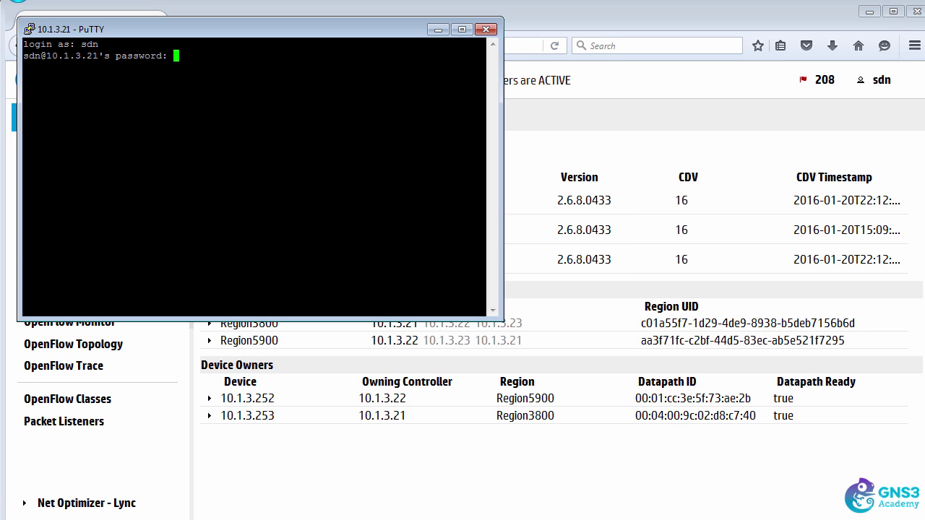
{"action": "key", "text": "Return"}
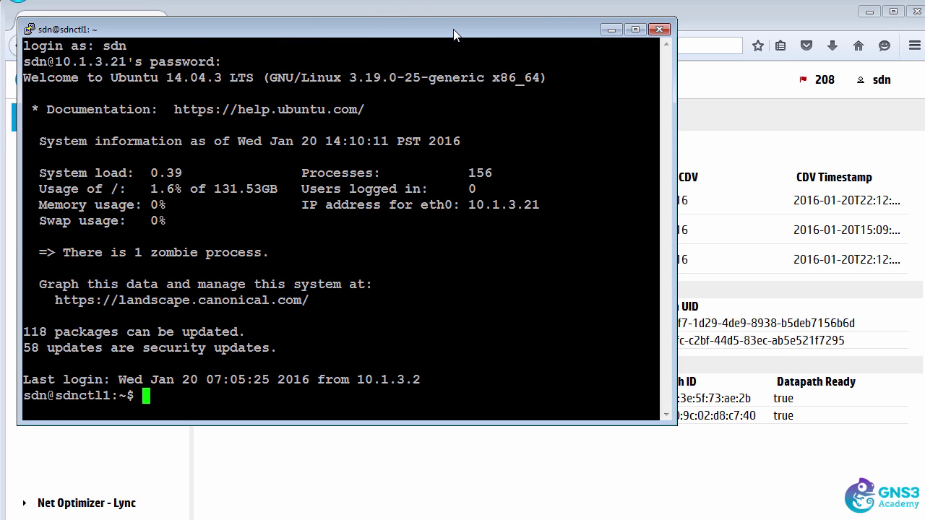
- Arrange the terminal beside the Team page and point out healthy status and leader 10.1.3.21
{"action": "left_click_drag", "start_coordinate": [454, 34], "coordinate": [534, 92]}
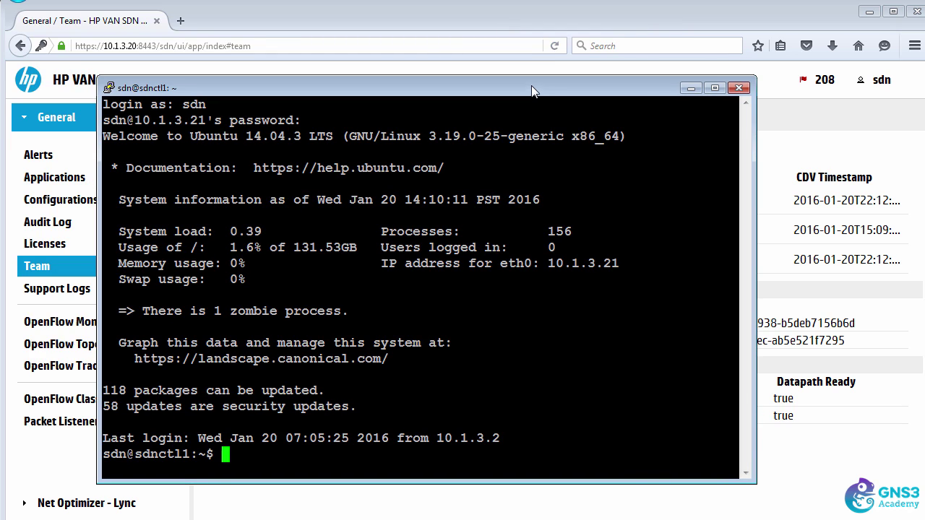
{"action": "left_click_drag", "start_coordinate": [520, 75], "coordinate": [564, 219]}
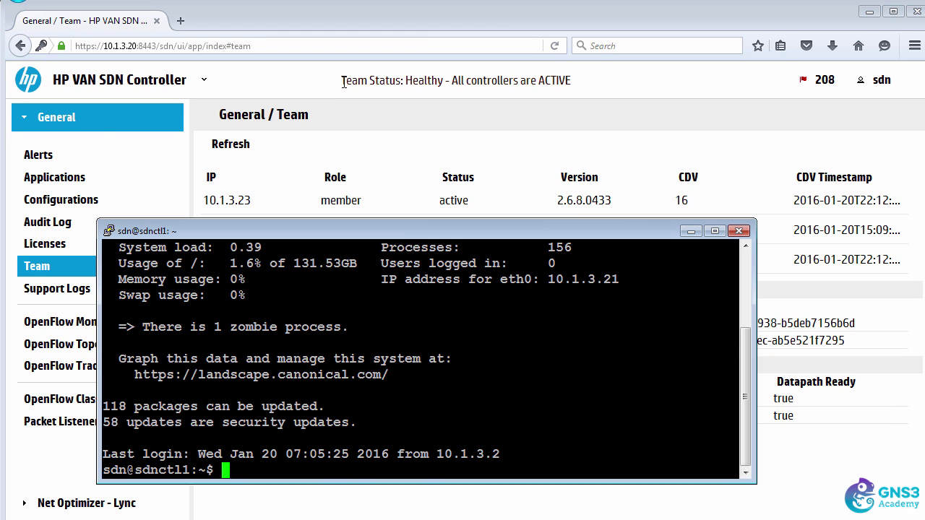
{"action": "left_click_drag", "start_coordinate": [343, 81], "coordinate": [570, 81]}
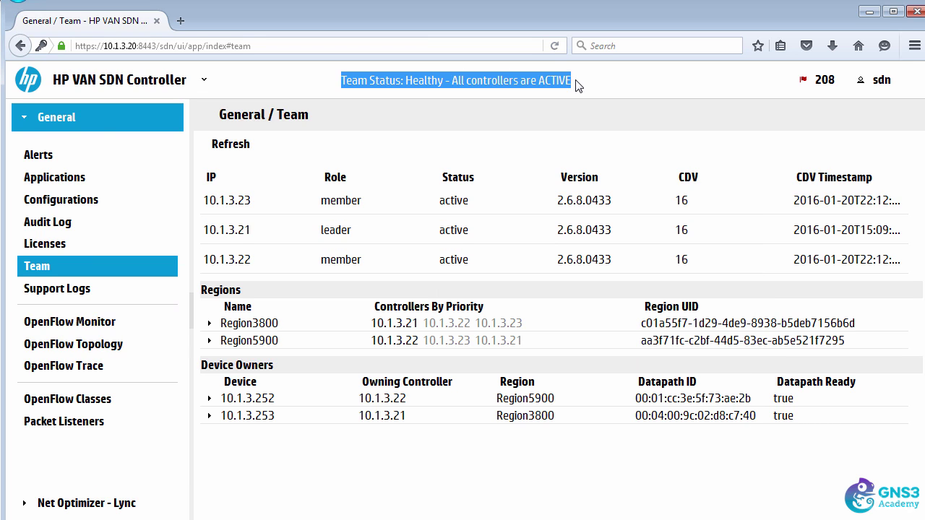
{"action": "left_click", "coordinate": [372, 224]}
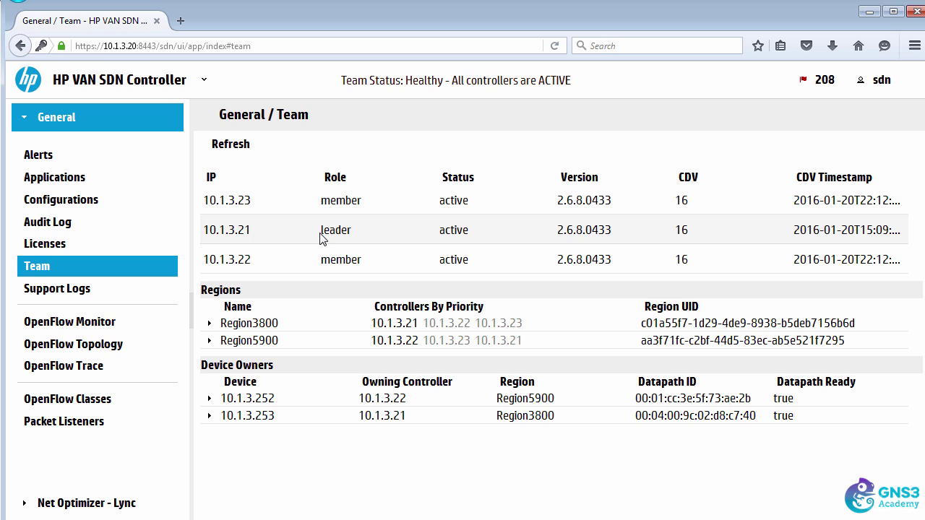
{"action": "left_click", "coordinate": [262, 1]}
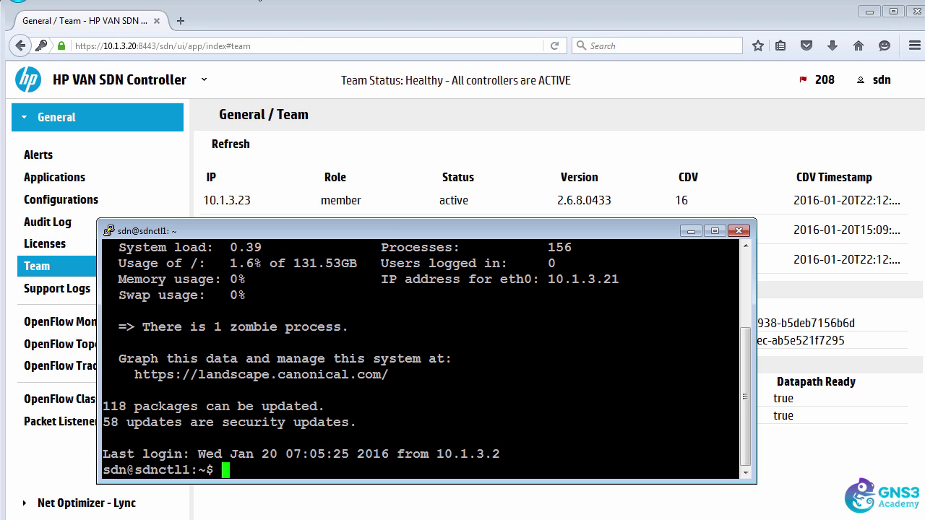
- Stop the sdnc service on 10.1.3.21 and log back into the controller web UI
{"action": "type", "text": "sudo service "}
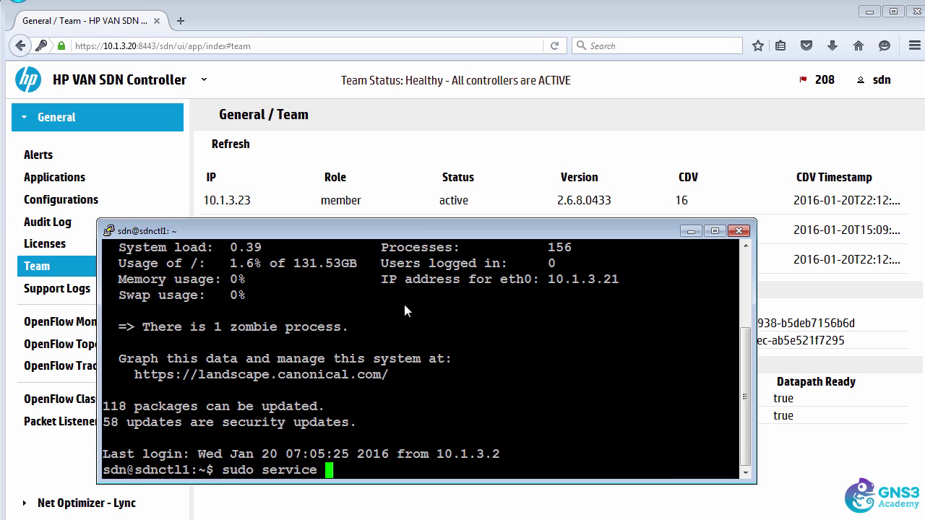
{"action": "type", "text": "sdnc stop"}
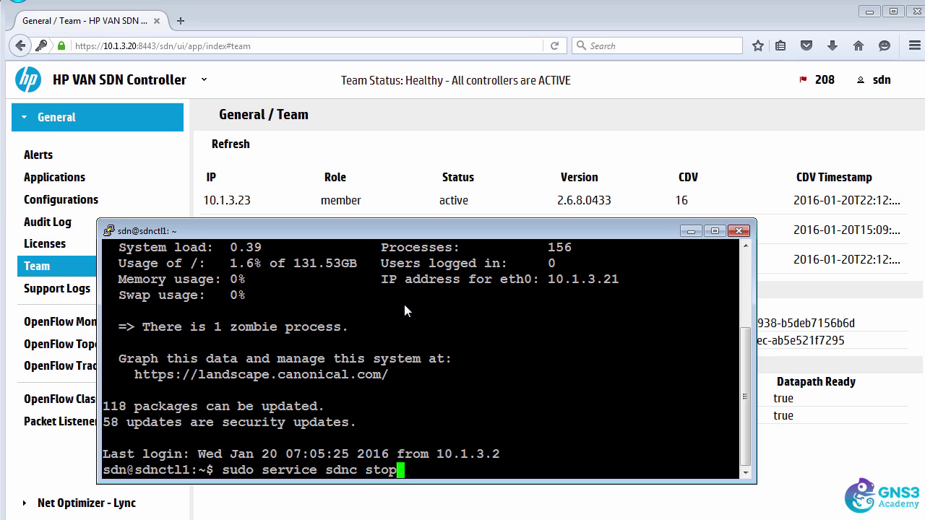
{"action": "key", "text": "Return"}
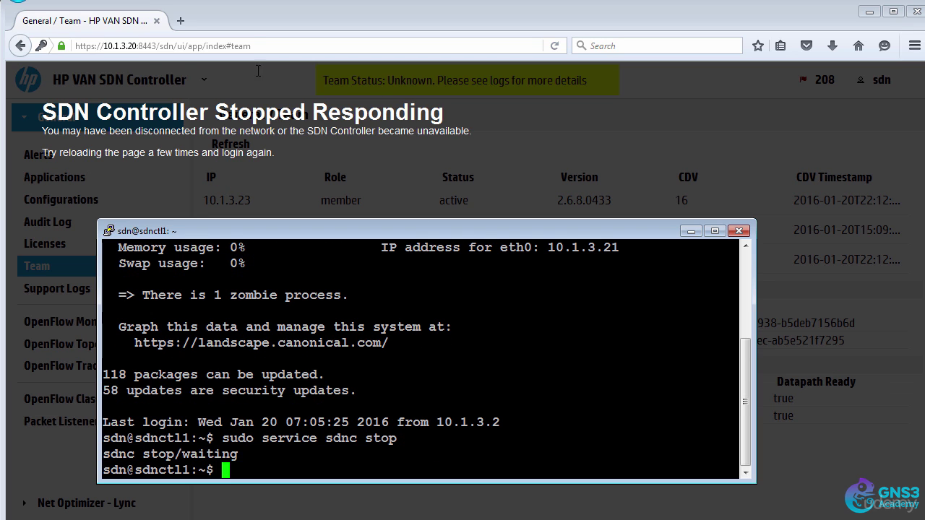
{"action": "left_click", "coordinate": [555, 46]}
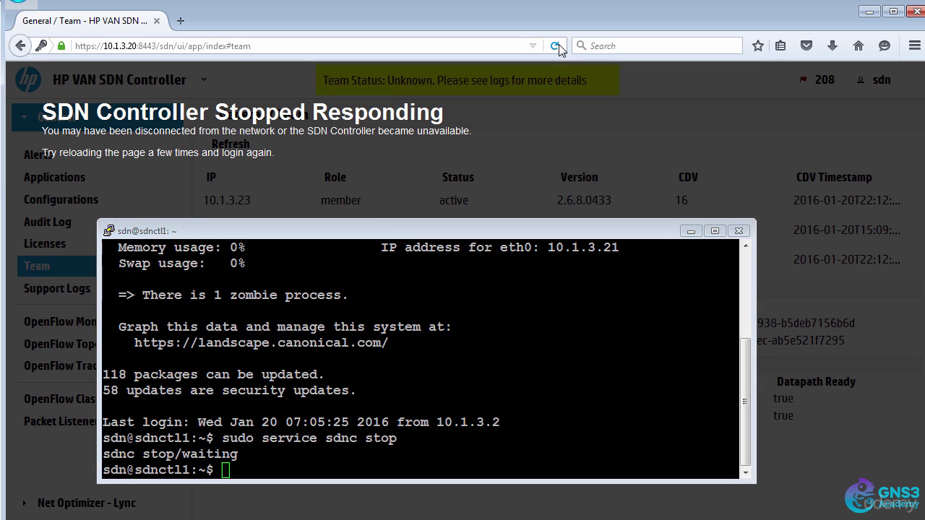
{"action": "left_click", "coordinate": [331, 331]}
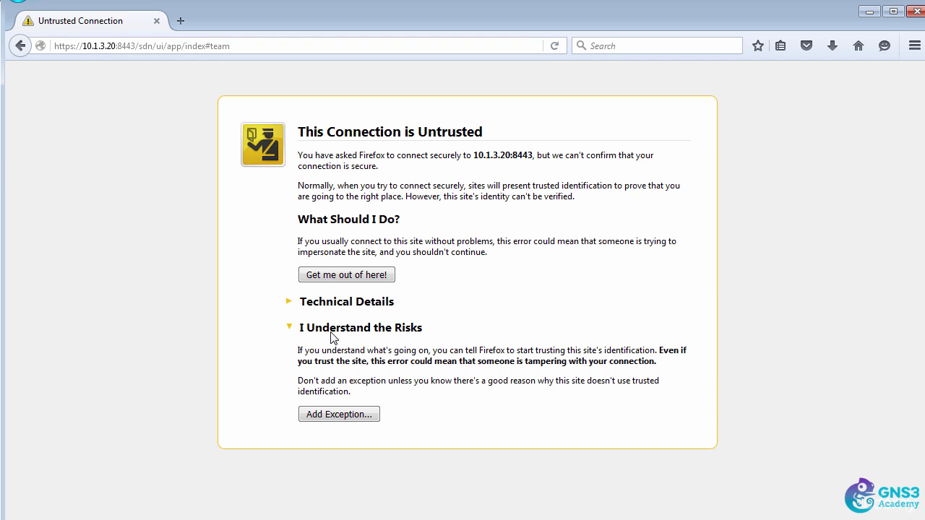
{"action": "left_click", "coordinate": [351, 414]}
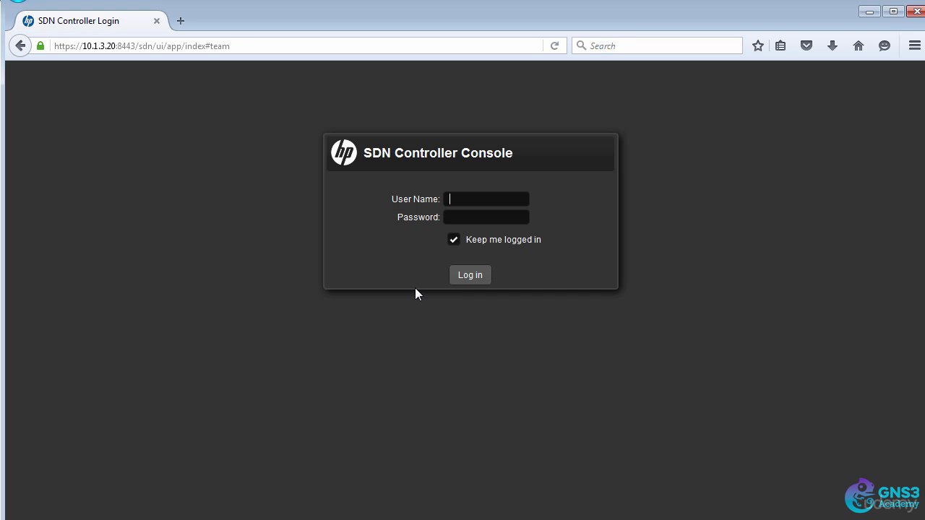
{"action": "type", "text": "sdn"}
{"action": "key", "text": "Tab"}
{"action": "type", "text": "skyline"}
{"action": "key", "text": "Return"}
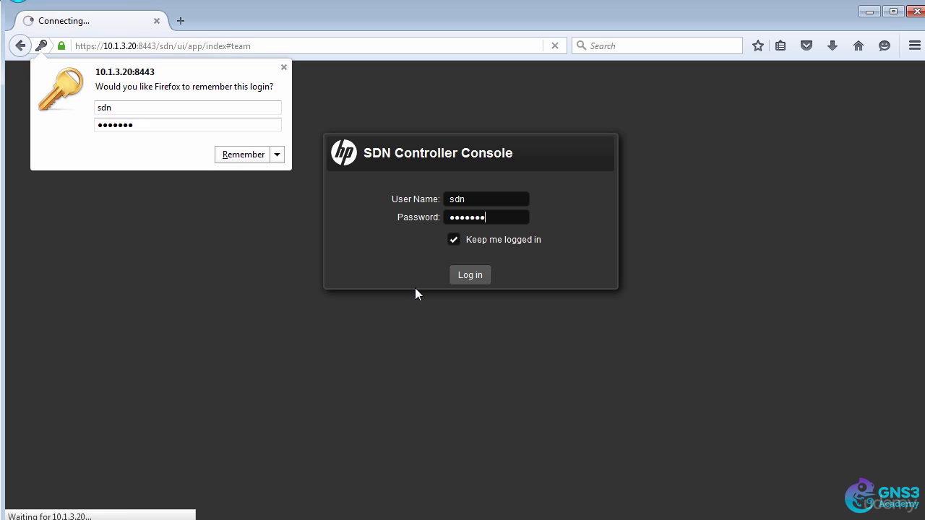
{"action": "left_click", "coordinate": [284, 67]}
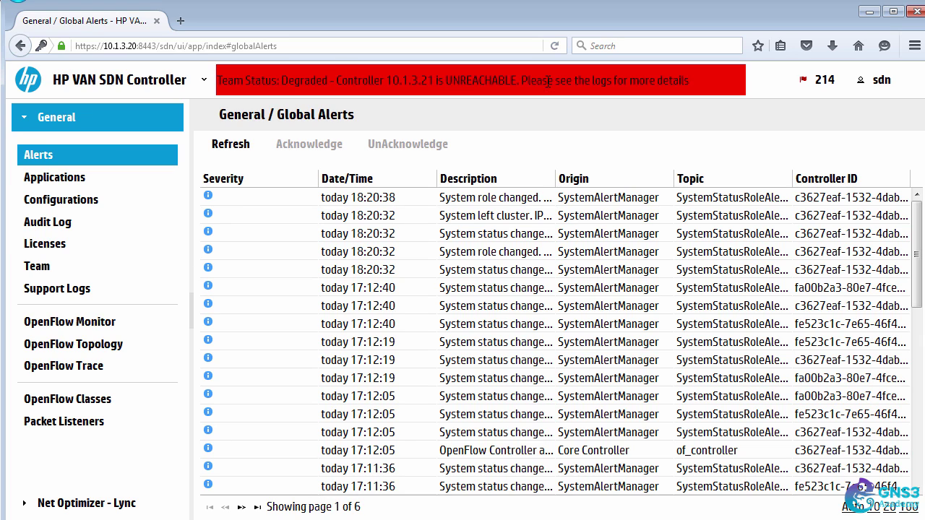
- Highlight 10.1.3.21 as unreachable on the banner and the Team page, with 10.1.3.23 leading
{"action": "left_click_drag", "start_coordinate": [385, 81], "coordinate": [542, 81]}
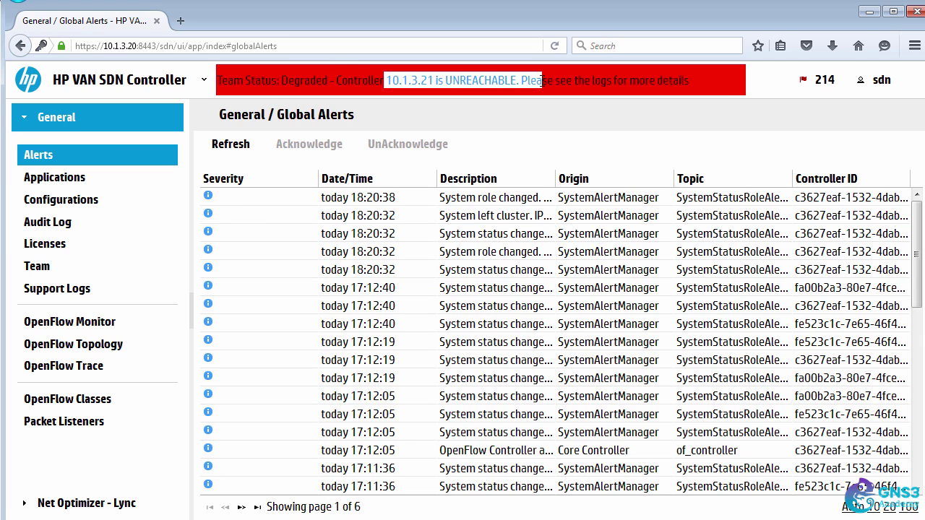
{"action": "left_click", "coordinate": [47, 273]}
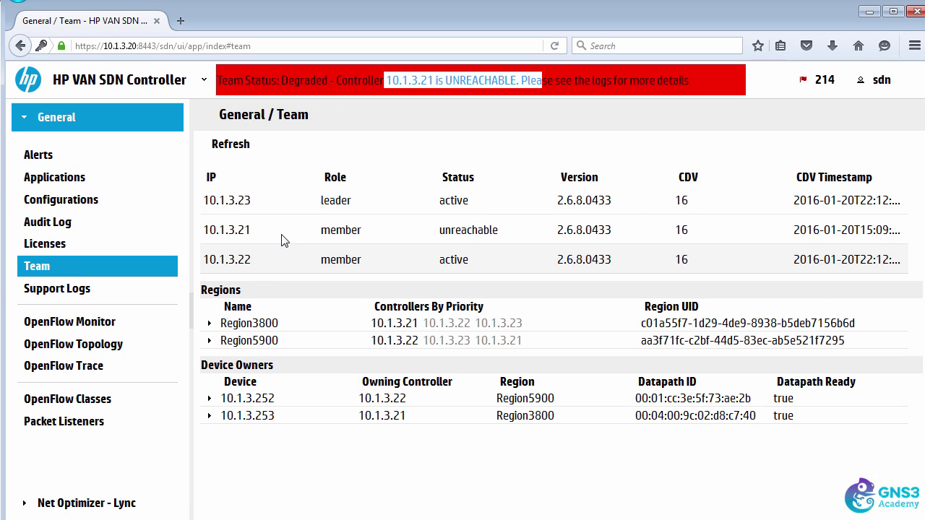
{"action": "left_click", "coordinate": [252, 235]}
{"action": "left_click_drag", "start_coordinate": [439, 233], "coordinate": [511, 236]}
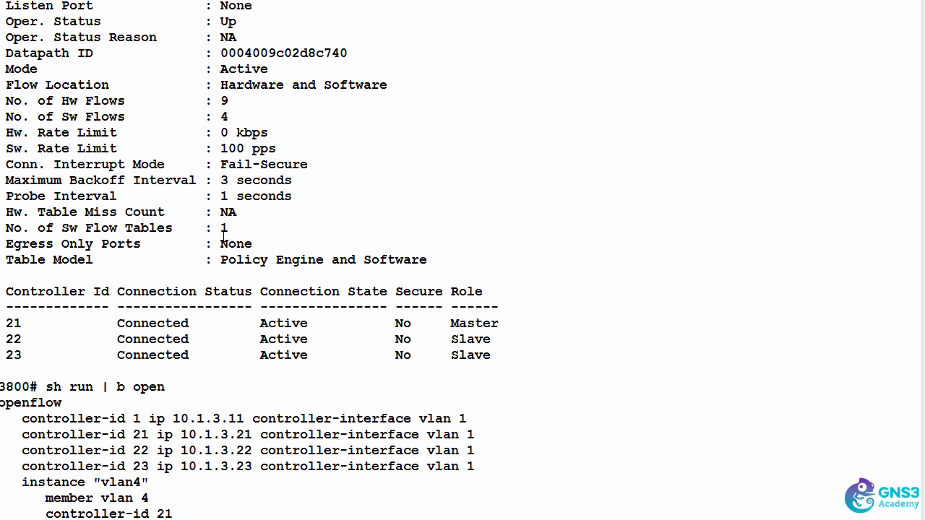
- Rerun 'show openflow instance vlan4' and mark controller 21 disconnected and 22 as Master
{"action": "scroll", "coordinate": [223, 235], "scroll_direction": "up", "scroll_amount": 6}
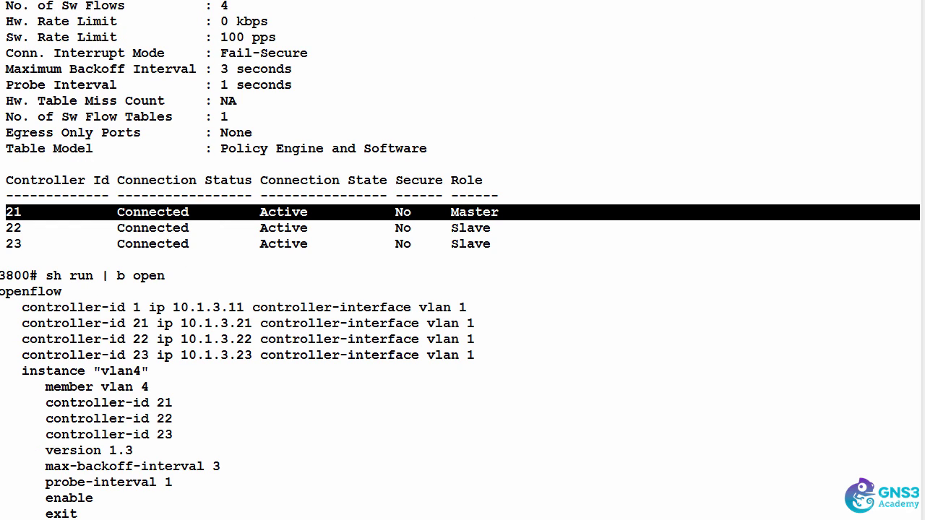
{"action": "scroll", "coordinate": [502, 214], "scroll_direction": "down", "scroll_amount": 7}
{"action": "key", "text": "ctrl+c"}
{"action": "key", "text": "Up"}
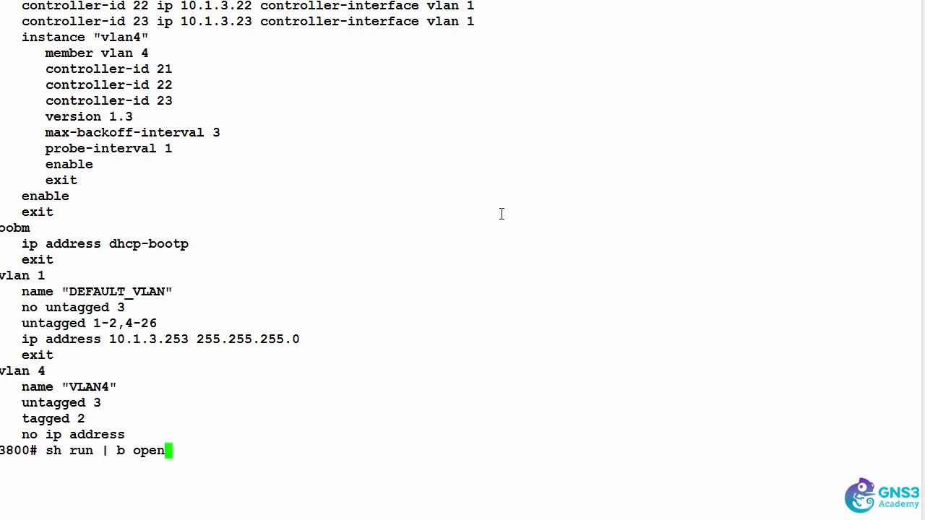
{"action": "key", "text": "Up"}
{"action": "key", "text": "Return"}
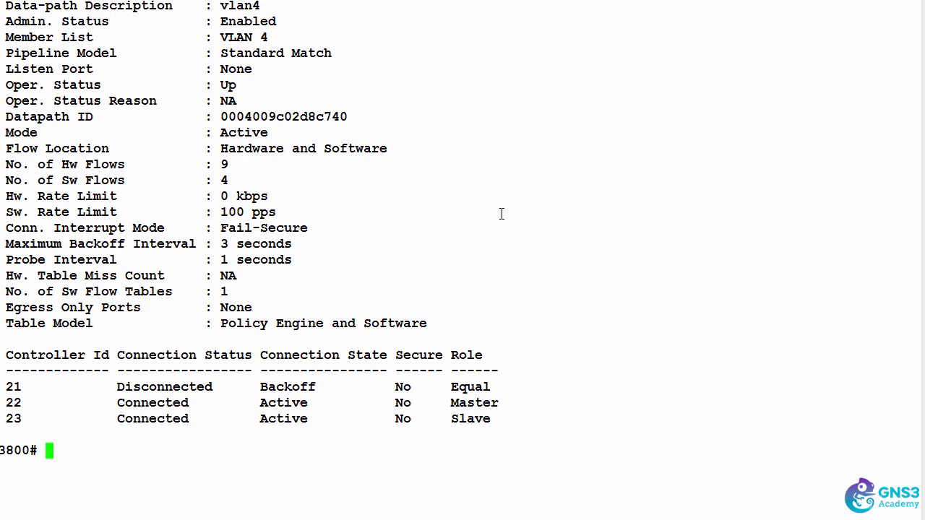
{"action": "left_click_drag", "start_coordinate": [2, 386], "coordinate": [918, 387]}
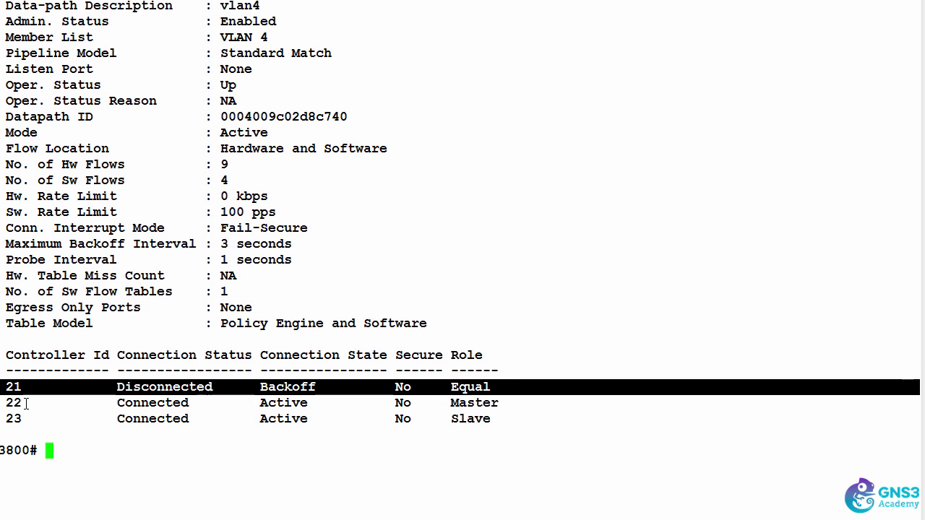
{"action": "left_click_drag", "start_coordinate": [25, 403], "coordinate": [920, 403]}
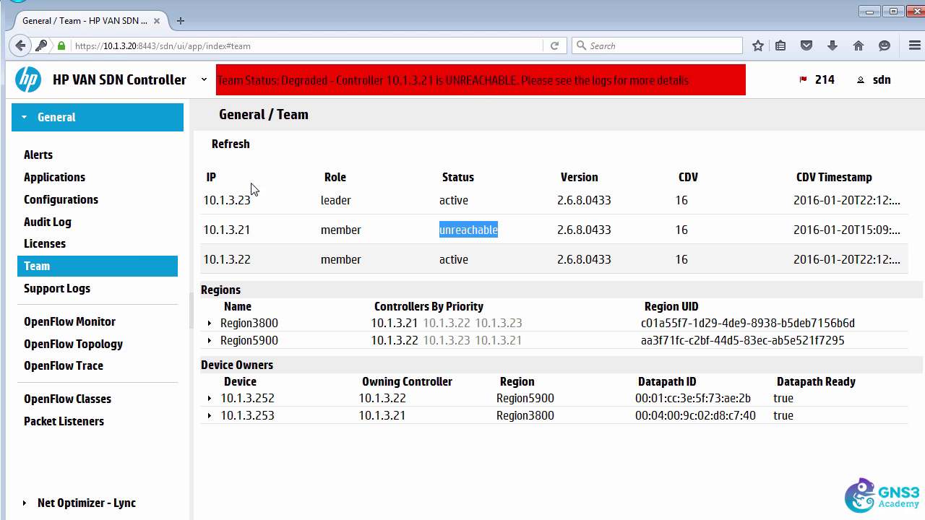
- Reload the Team page showing 10.1.3.22 owning switch 10.1.3.253, and re-mark 22 as Master
{"action": "left_click", "coordinate": [553, 43]}
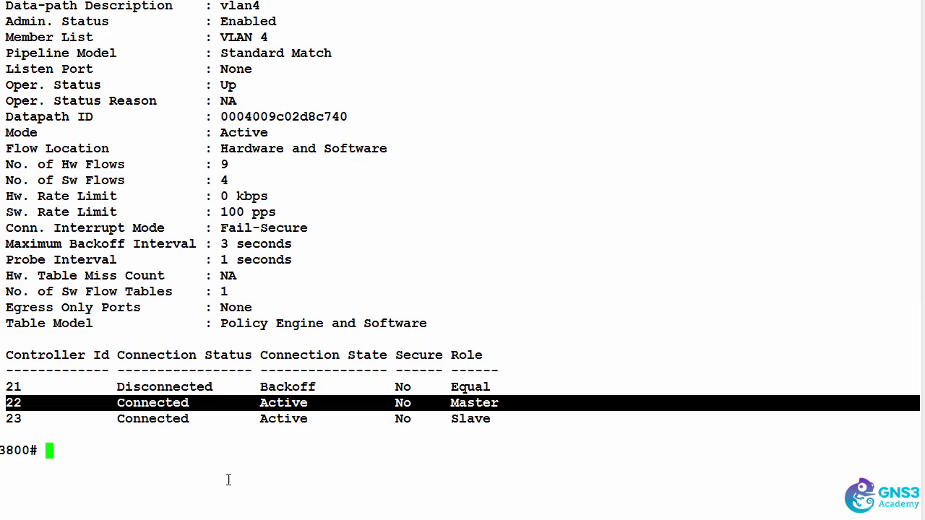
{"action": "left_click", "coordinate": [44, 406]}
{"action": "left_click_drag", "start_coordinate": [9, 406], "coordinate": [507, 394]}
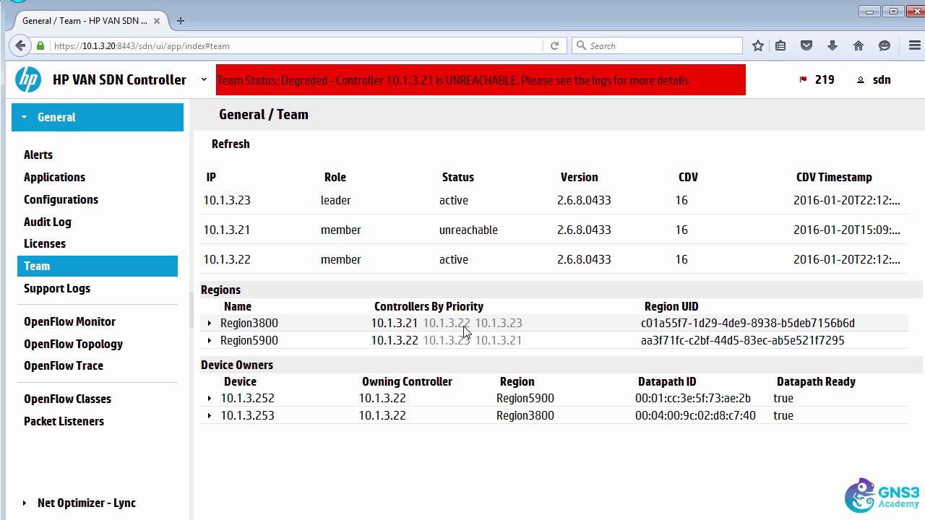
- Open Net Optimizer - Lync > Sessions and place an audio call from pc1 to the other user
{"action": "left_click", "coordinate": [73, 504]}
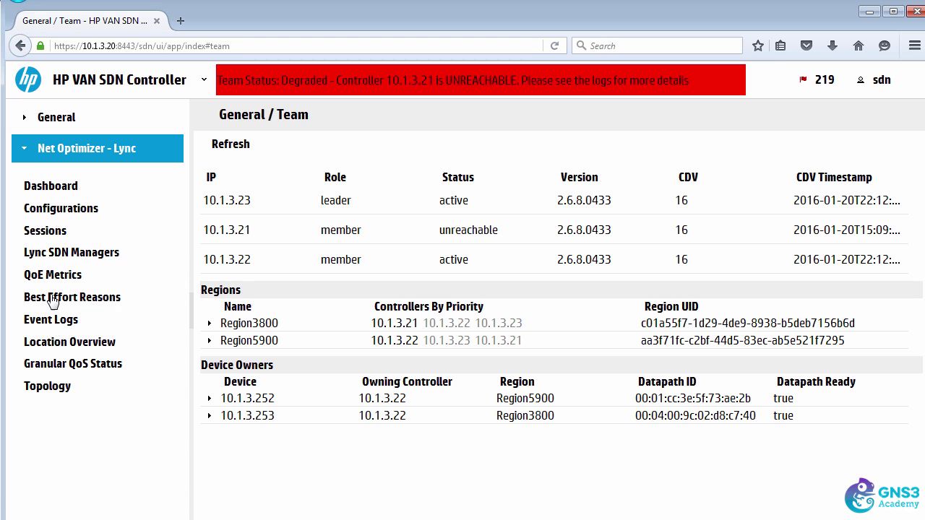
{"action": "left_click", "coordinate": [54, 233]}
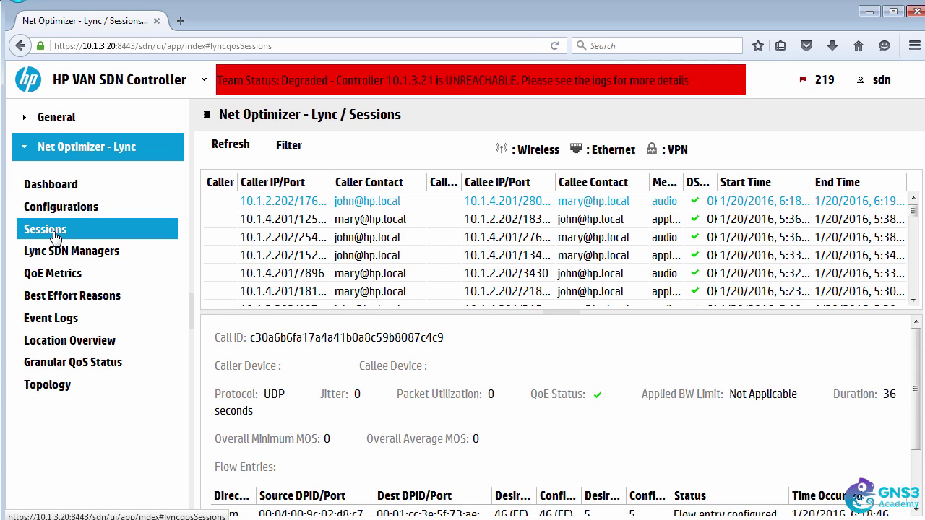
{"action": "key", "text": "alt+Tab"}
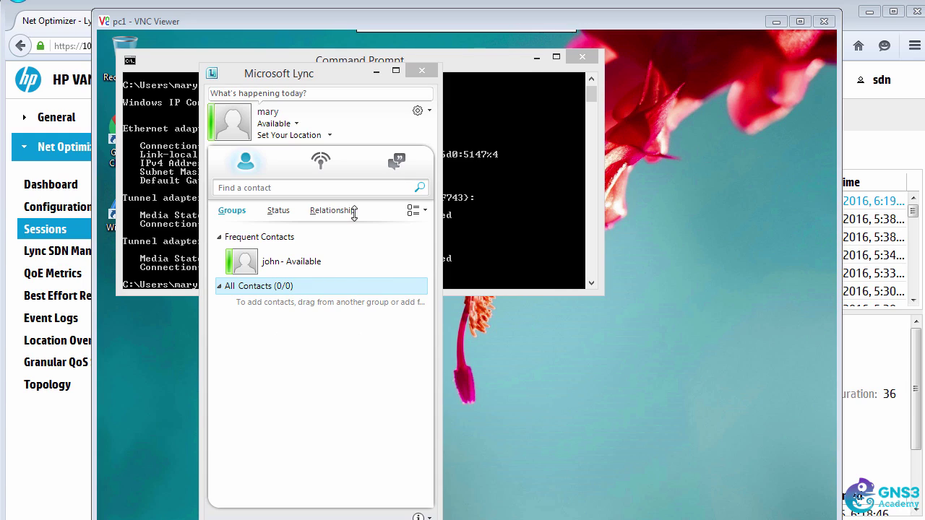
{"action": "left_click", "coordinate": [347, 265]}
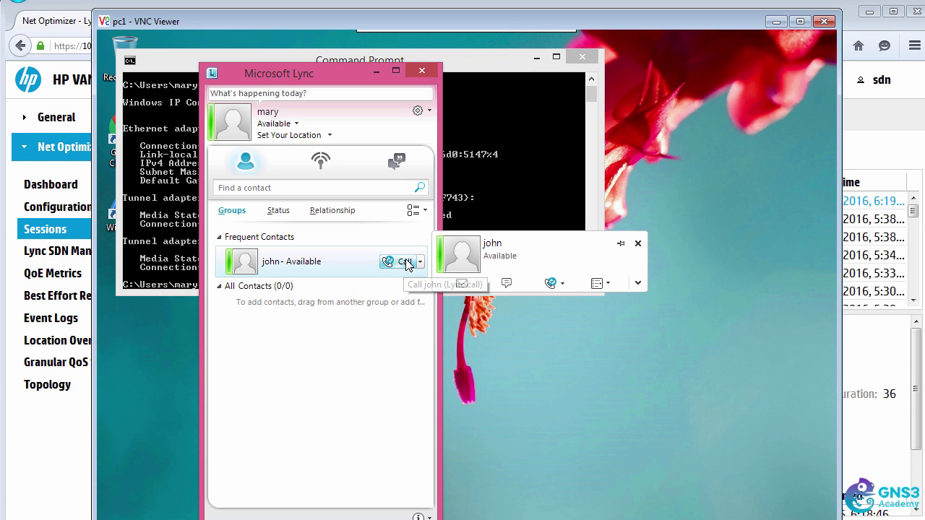
{"action": "left_click", "coordinate": [406, 266]}
{"action": "key", "text": "alt+Tab"}
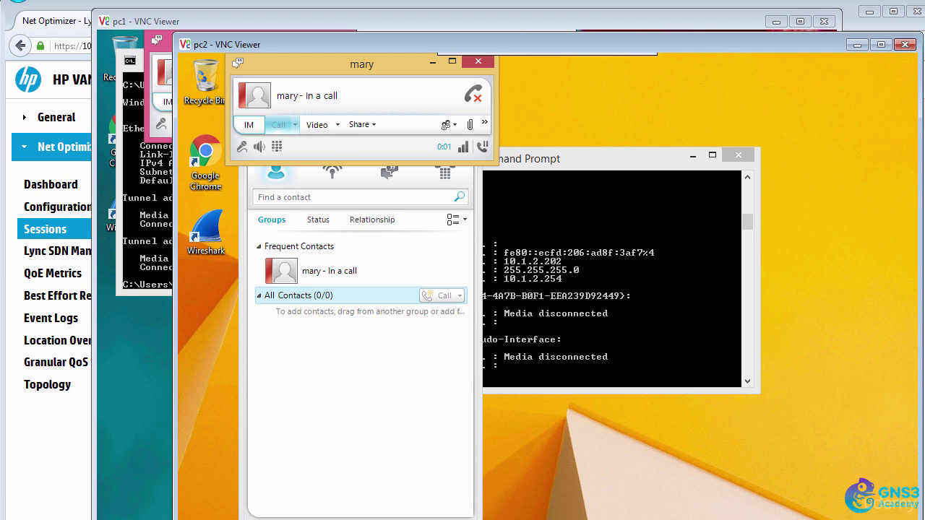
- Refresh the Lync sessions to show the new audio call with 46 (EF) flow entries
{"action": "left_click", "coordinate": [88, 10]}
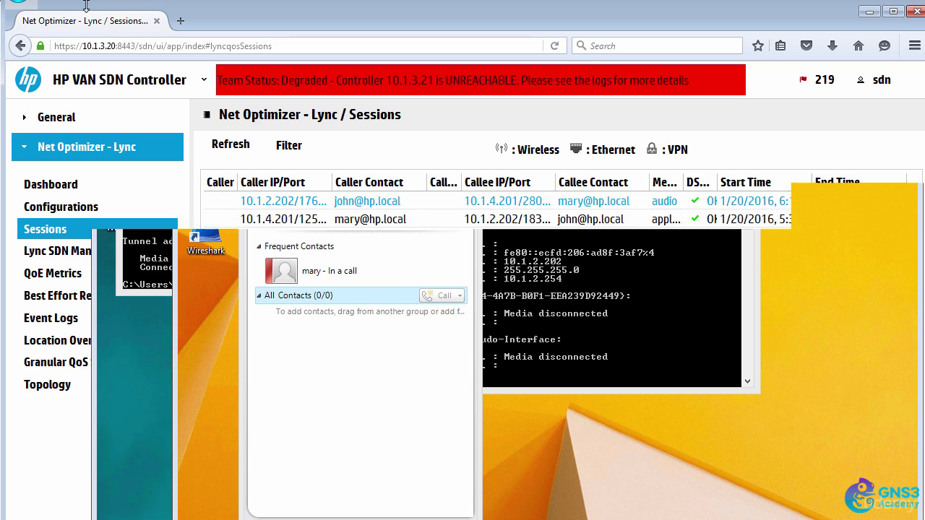
{"action": "left_click", "coordinate": [232, 149]}
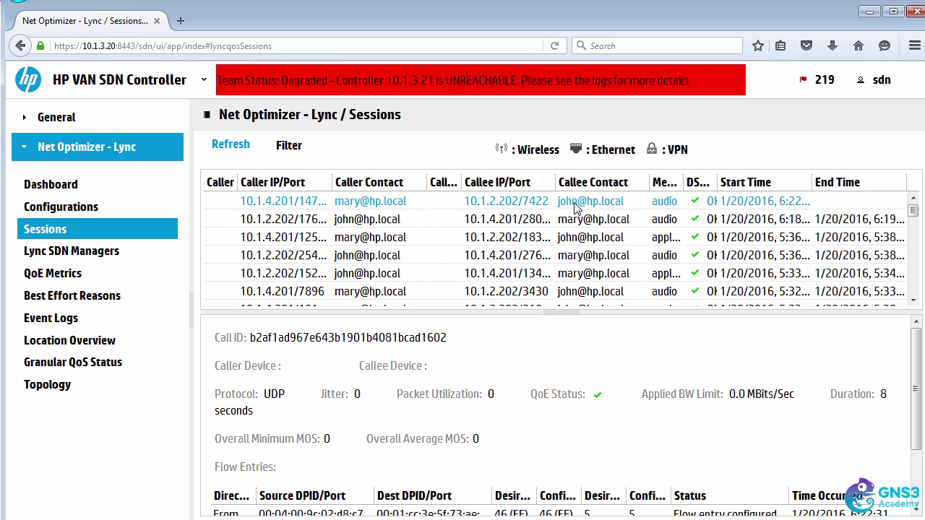
{"action": "scroll", "coordinate": [915, 473], "scroll_direction": "down", "scroll_amount": 2}
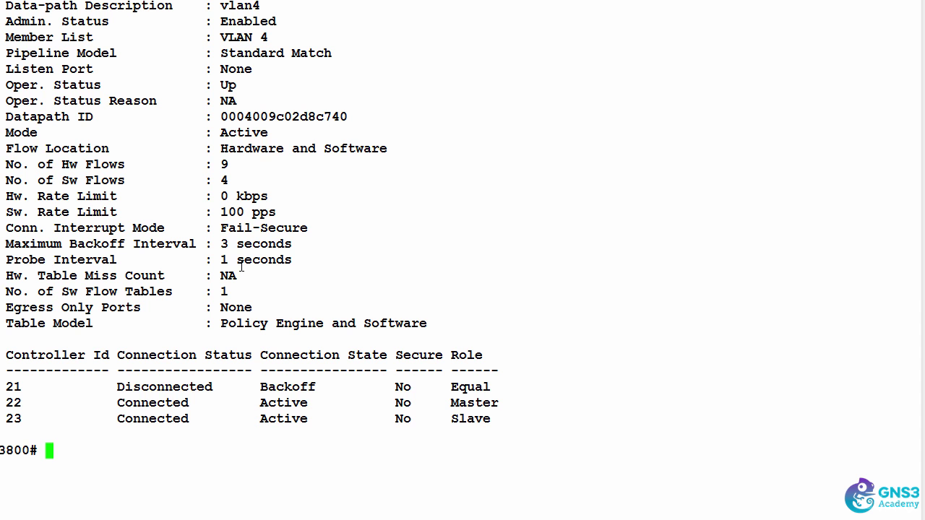
- Run 'show openflow instance vlan4 flows' and page through the output to Flow 9
{"action": "key", "text": "Up"}
{"action": "type", "text": "flws"}
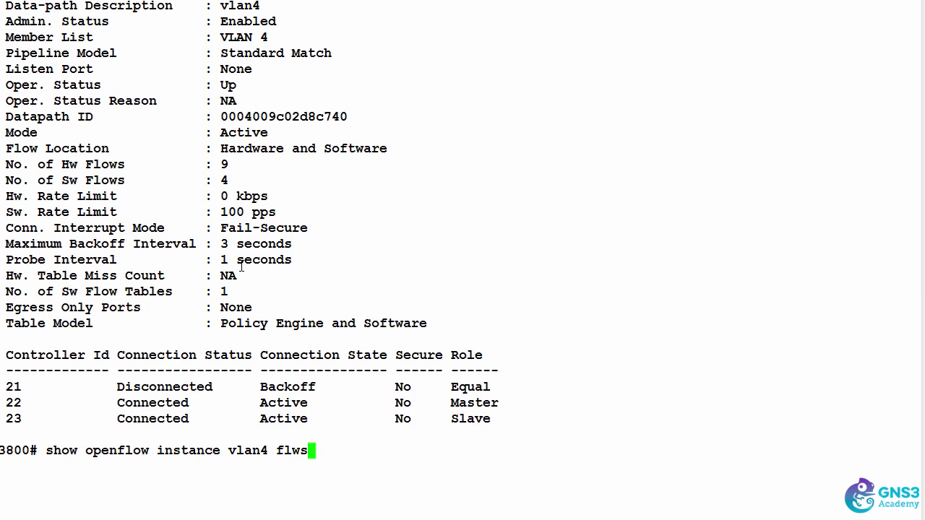
{"action": "key", "text": "BackSpace"}
{"action": "key", "text": "BackSpace"}
{"action": "type", "text": "ows"}
{"action": "key", "text": "Return"}
{"action": "key", "text": "Return"}
{"action": "key", "text": "Return"}
{"action": "key", "text": "Return"}
{"action": "key", "text": "Return"}
{"action": "key", "text": "Return"}
{"action": "key", "text": "Return"}
{"action": "key", "text": "Return"}
{"action": "key", "text": "Return"}
{"action": "key", "text": "Return"}
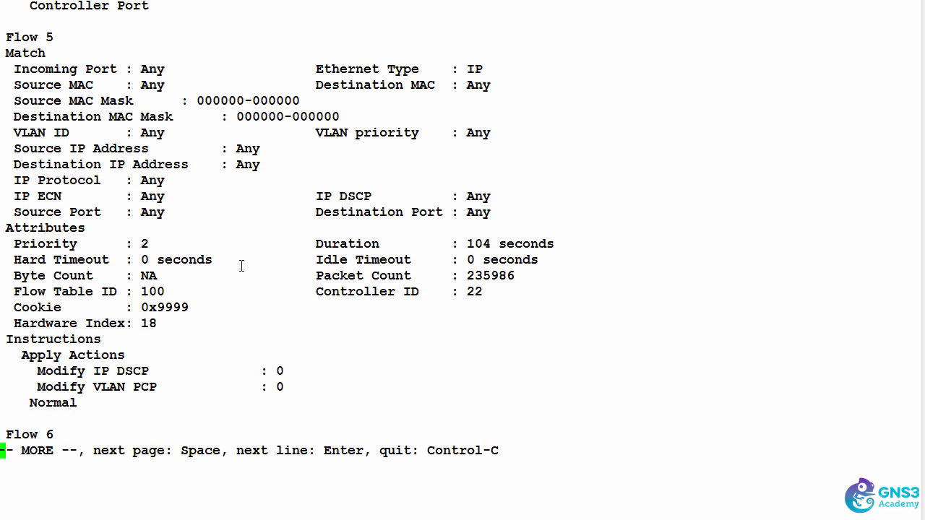
{"action": "key", "text": "Return"}
{"action": "key", "text": "Return"}
{"action": "key", "text": "Return"}
{"action": "key", "text": "Return"}
{"action": "key", "text": "Return"}
{"action": "key", "text": "Return"}
{"action": "key", "text": "Return"}
{"action": "key", "text": "Return"}
{"action": "key", "text": "Return"}
{"action": "key", "text": "Return"}
{"action": "key", "text": "Return"}
{"action": "key", "text": "Return"}
{"action": "key", "text": "Return"}
{"action": "key", "text": "Return"}
{"action": "key", "text": "Return"}
{"action": "key", "text": "Return"}
{"action": "key", "text": "Return"}
{"action": "key", "text": "Return"}
{"action": "key", "text": "Return"}
{"action": "key", "text": "Return"}
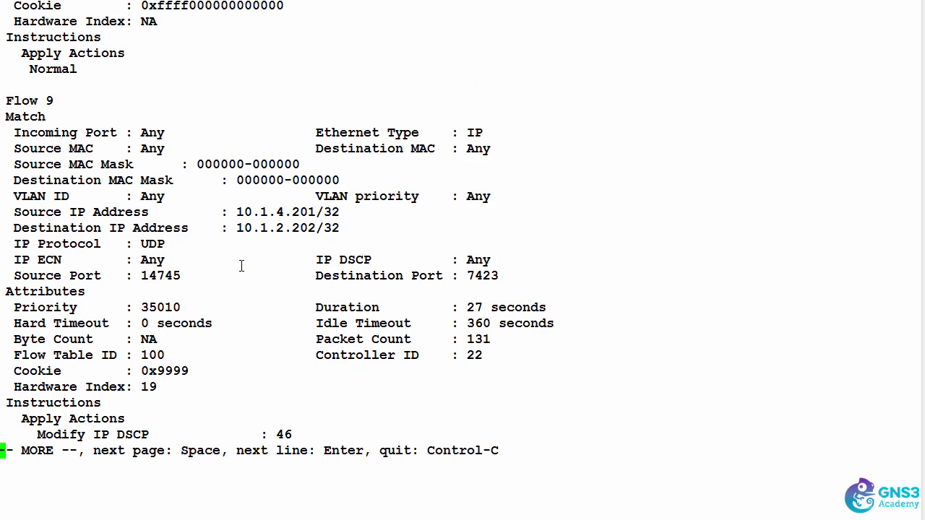
{"action": "key", "text": "Return"}
{"action": "key", "text": "Return"}
{"action": "key", "text": "Return"}
{"action": "key", "text": "Return"}
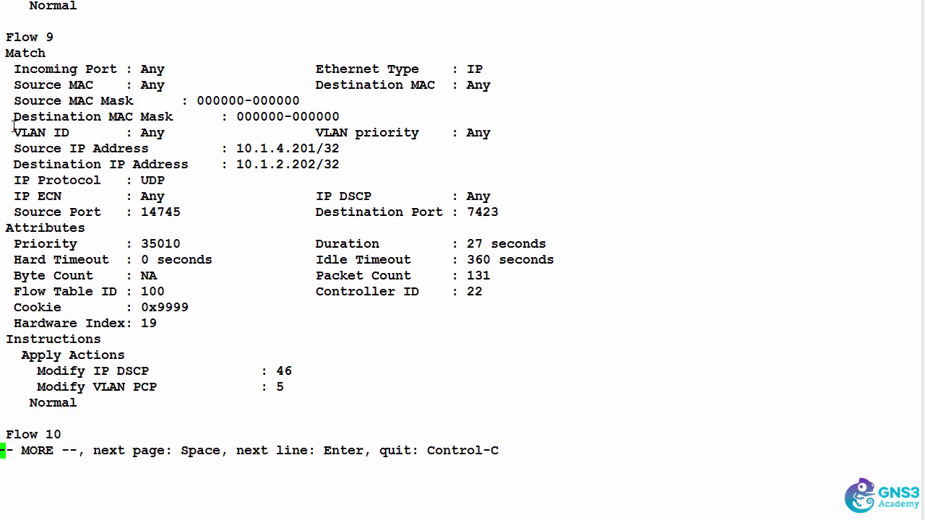
- Highlight Flow 9's IP addresses, UDP protocol, ports, DSCP 46 and PCP 5 actions
{"action": "left_click_drag", "start_coordinate": [13, 143], "coordinate": [910, 164]}
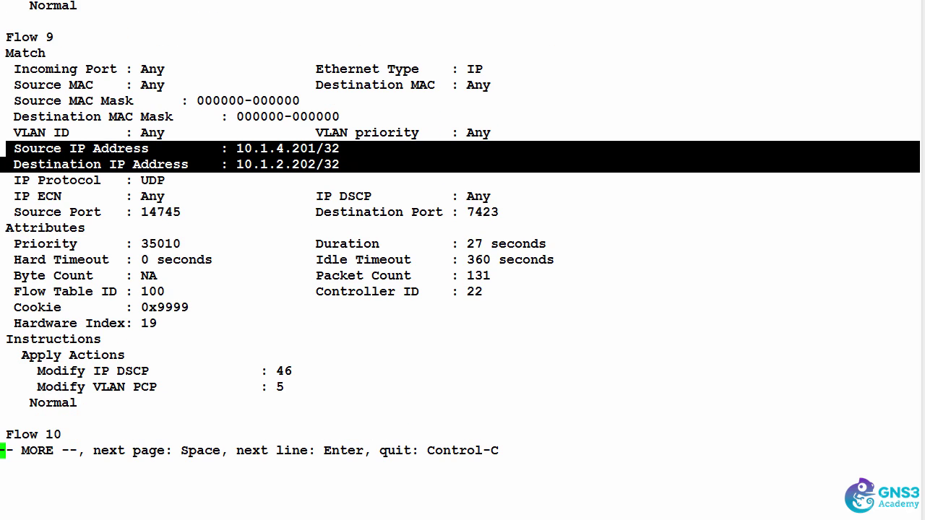
{"action": "left_click_drag", "start_coordinate": [24, 180], "coordinate": [911, 182]}
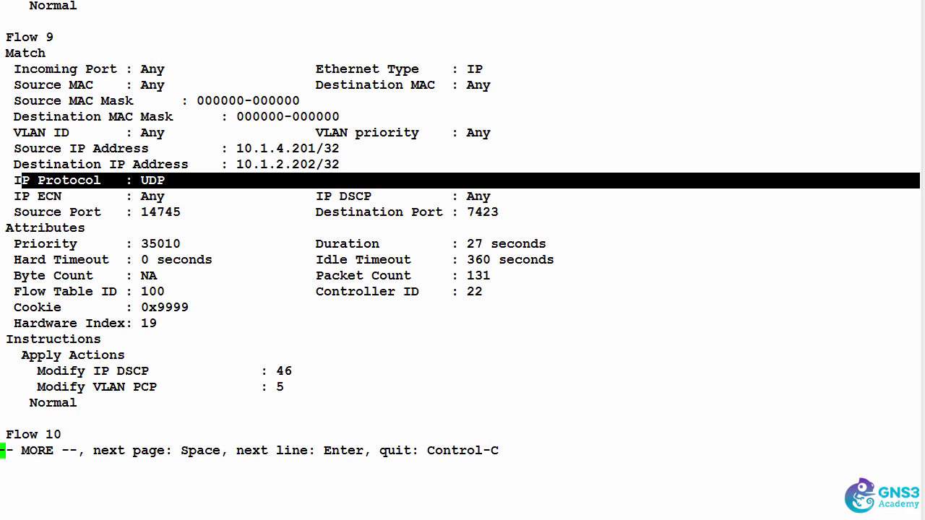
{"action": "left_click_drag", "start_coordinate": [134, 212], "coordinate": [911, 213]}
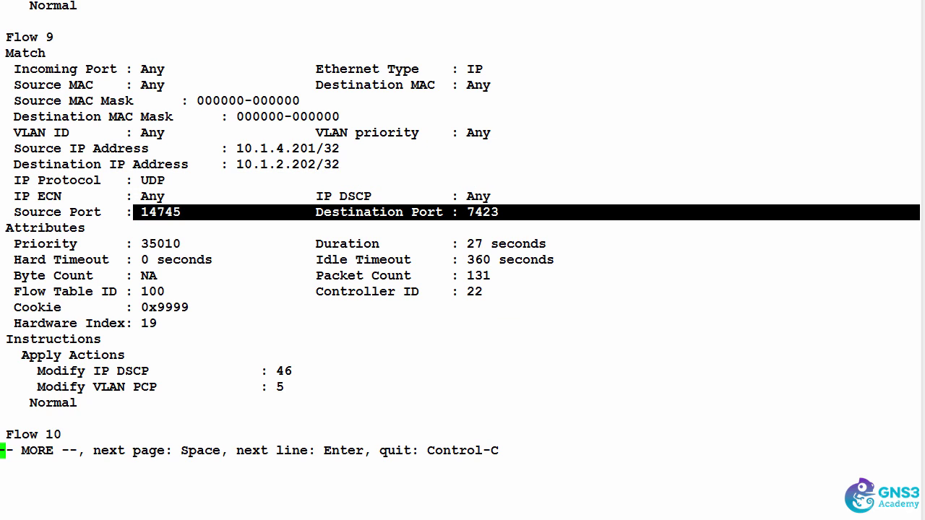
{"action": "left_click_drag", "start_coordinate": [32, 371], "coordinate": [910, 372]}
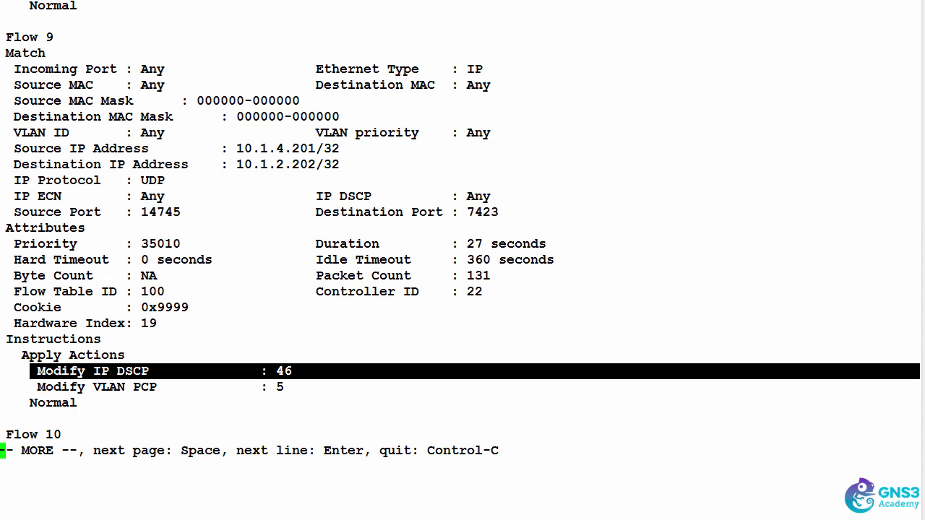
{"action": "left_click_drag", "start_coordinate": [34, 387], "coordinate": [911, 388]}
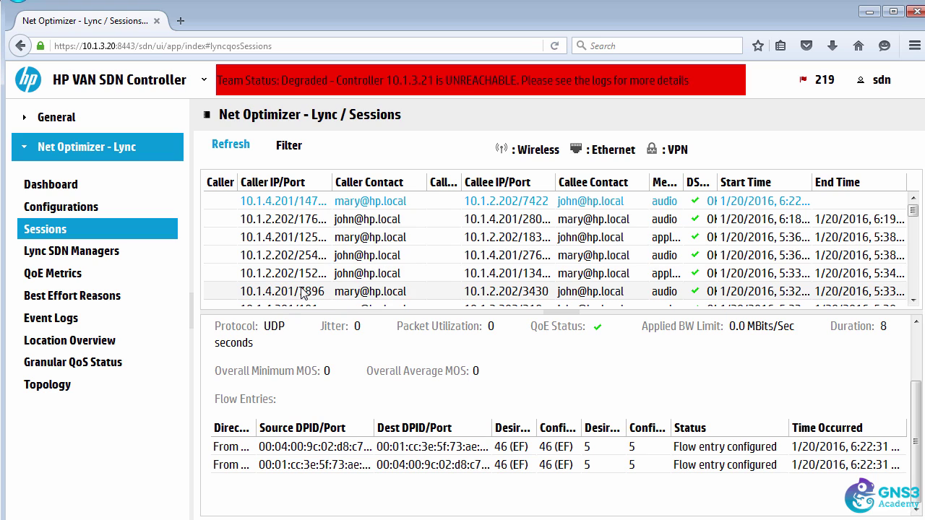
- Hang up the Lync call and refresh Sessions to show its end time and 1:22 duration
{"action": "key", "text": "alt+Tab"}
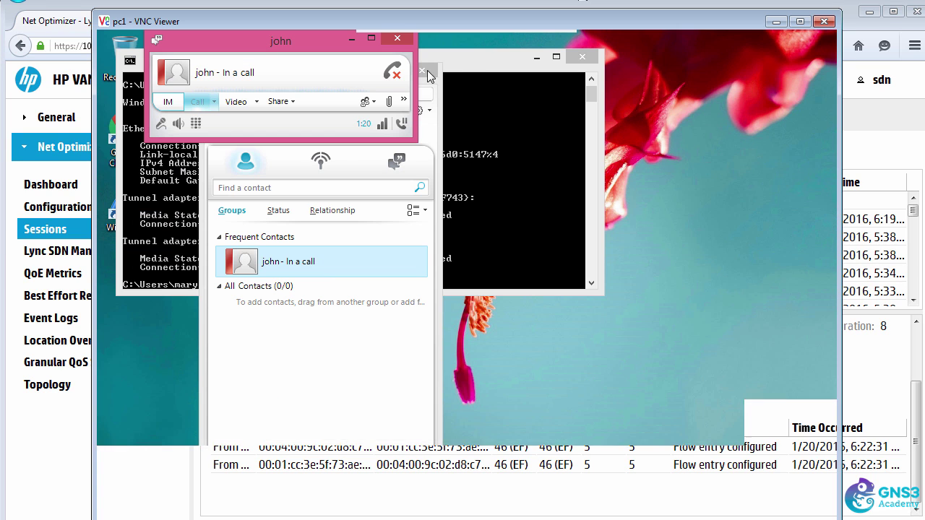
{"action": "left_click", "coordinate": [391, 70]}
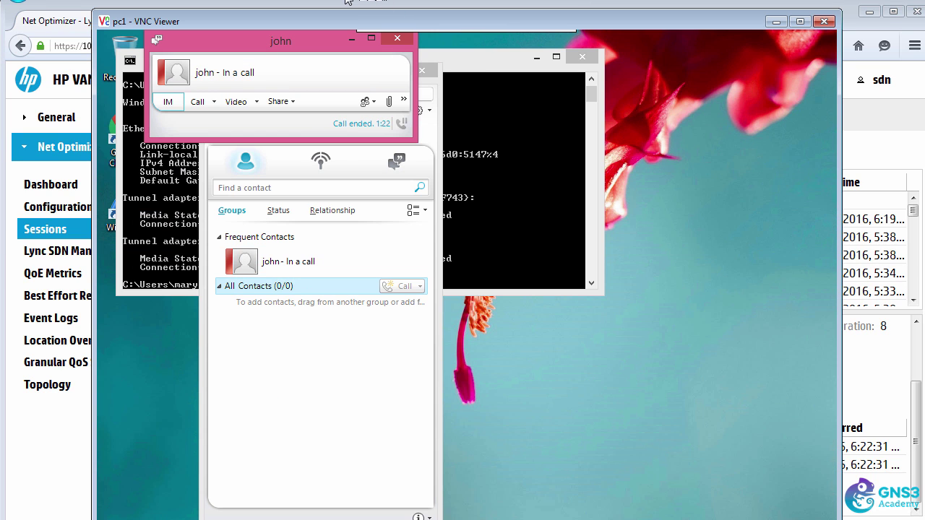
{"action": "key", "text": "alt+Tab"}
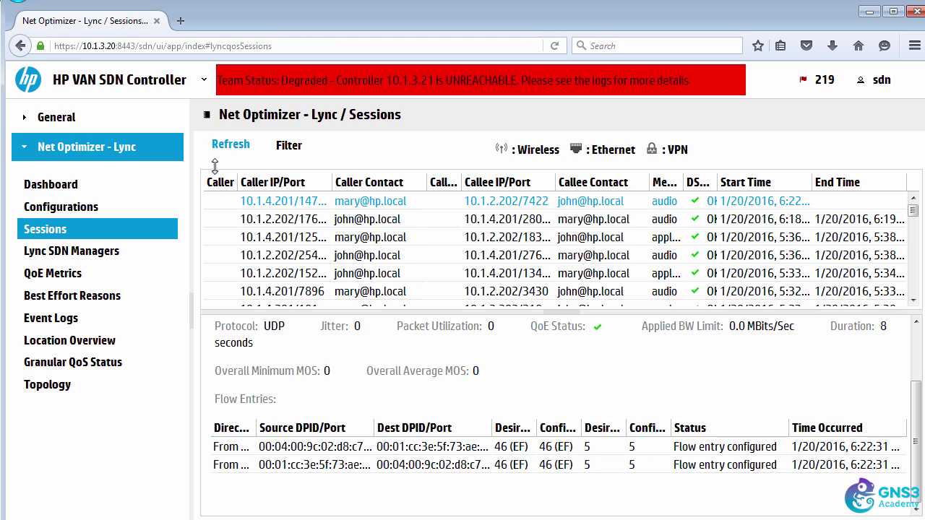
{"action": "left_click", "coordinate": [232, 145]}
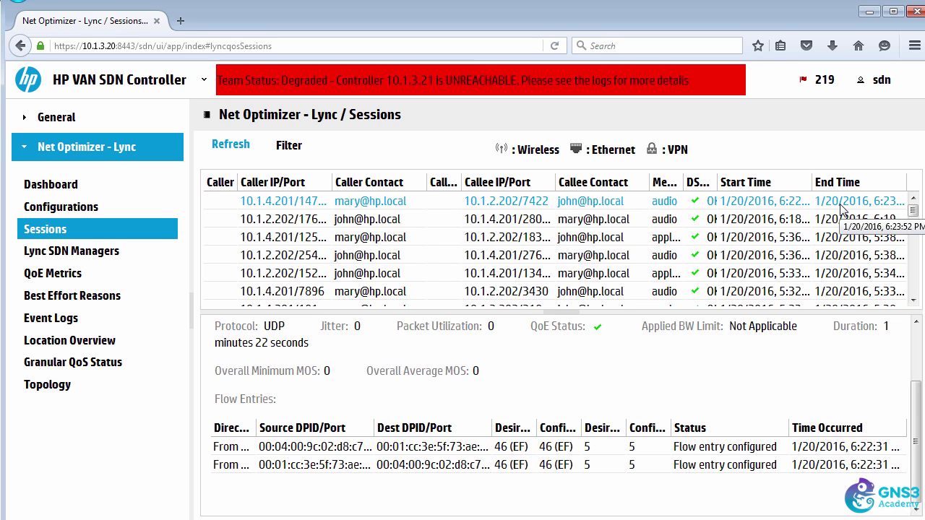
- Run 'sudo service sdnc start' on 10.1.3.21 and return to the browser
{"action": "key", "text": "alt+Tab"}
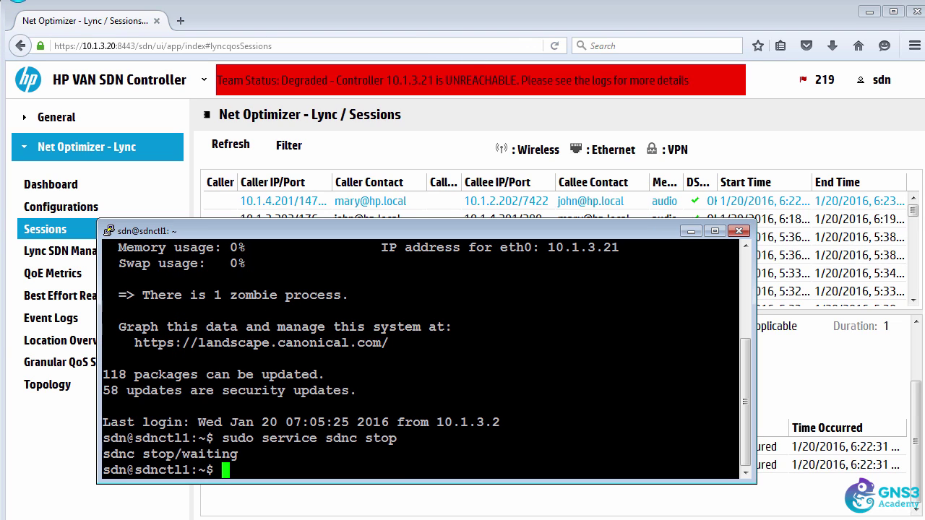
{"action": "key", "text": "Up"}
{"action": "key", "text": "BackSpace"}
{"action": "key", "text": "BackSpace"}
{"action": "type", "text": "art"}
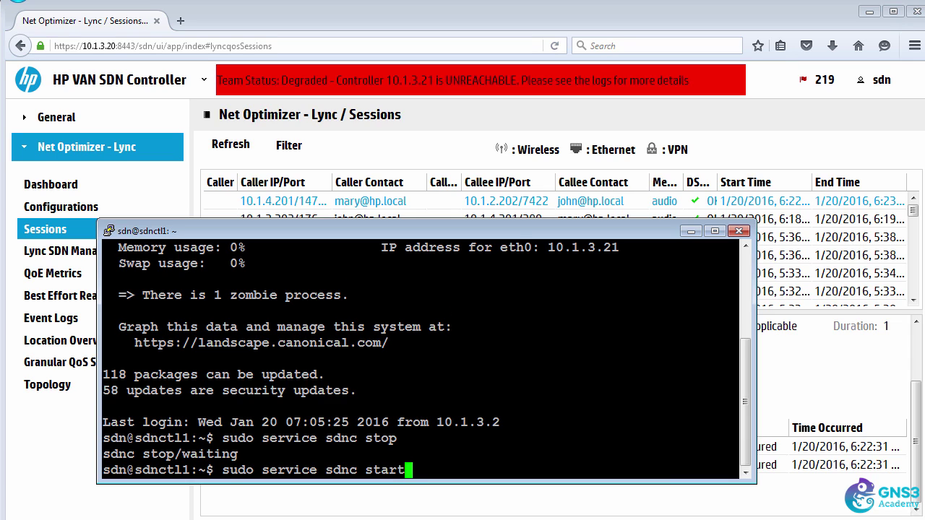
{"action": "key", "text": "Return"}
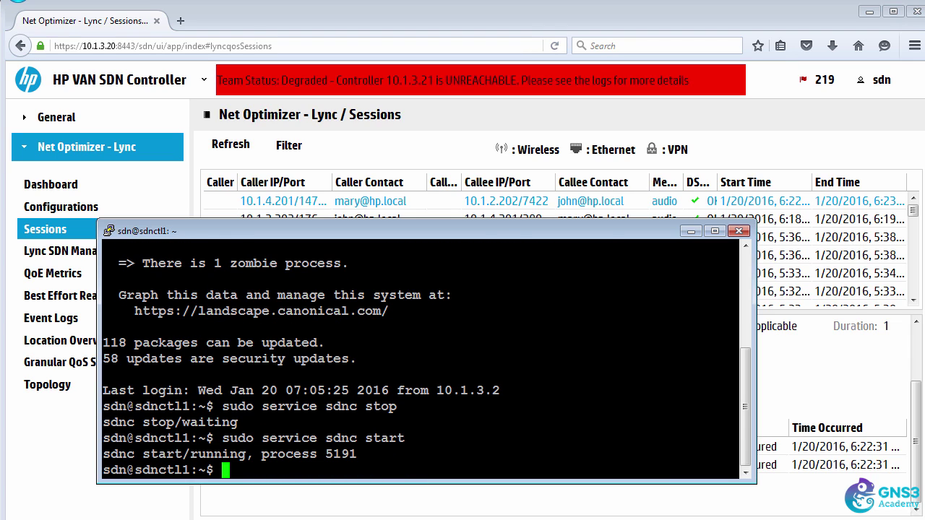
{"action": "key", "text": "alt+Tab"}
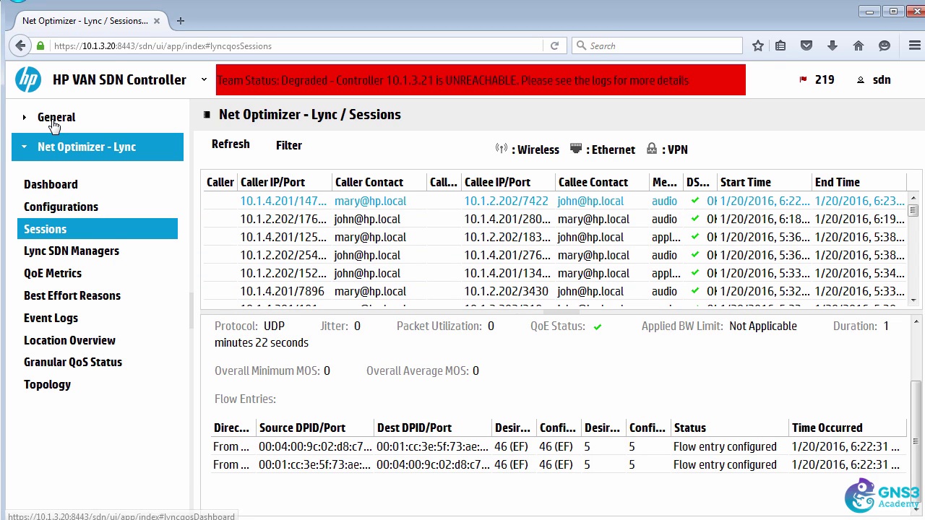
- Show the General > Team page, point out unreachable 10.1.3.21, and reload it
{"action": "left_click", "coordinate": [54, 121]}
{"action": "left_click", "coordinate": [47, 266]}
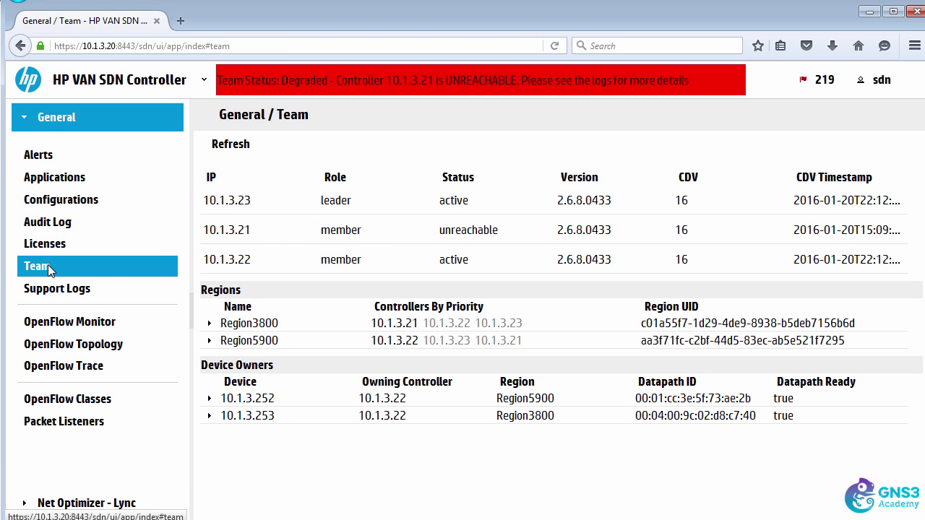
{"action": "left_click", "coordinate": [216, 232]}
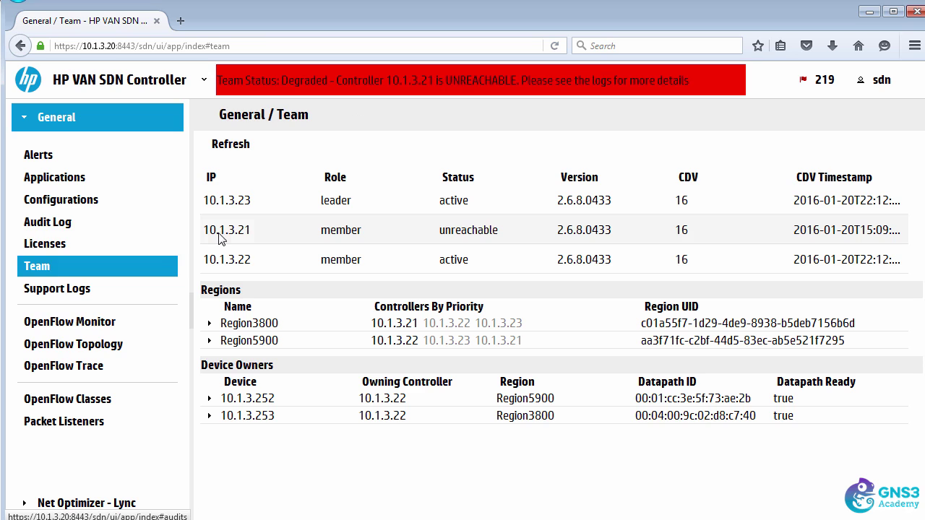
{"action": "left_click", "coordinate": [557, 45]}
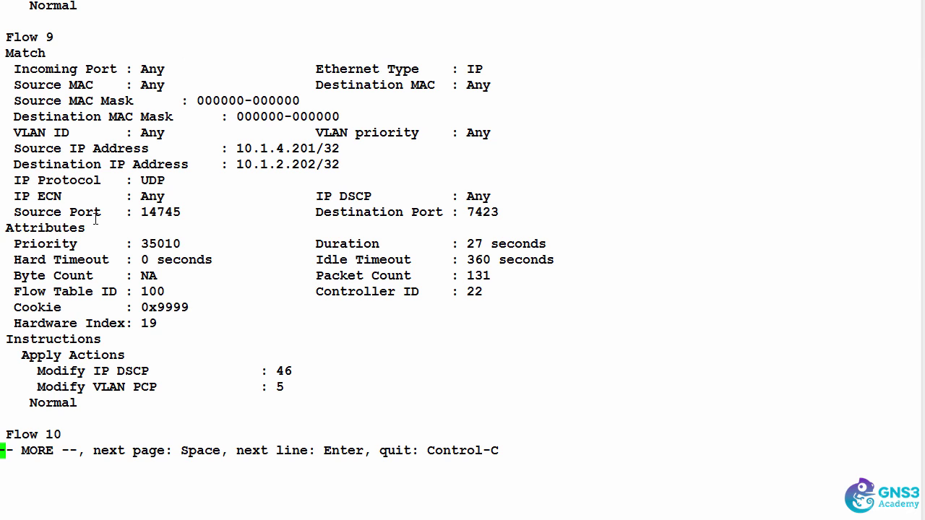
- Exit the flow listing and run 'show openflow instance vlan4'
{"action": "key", "text": "ctrl+c"}
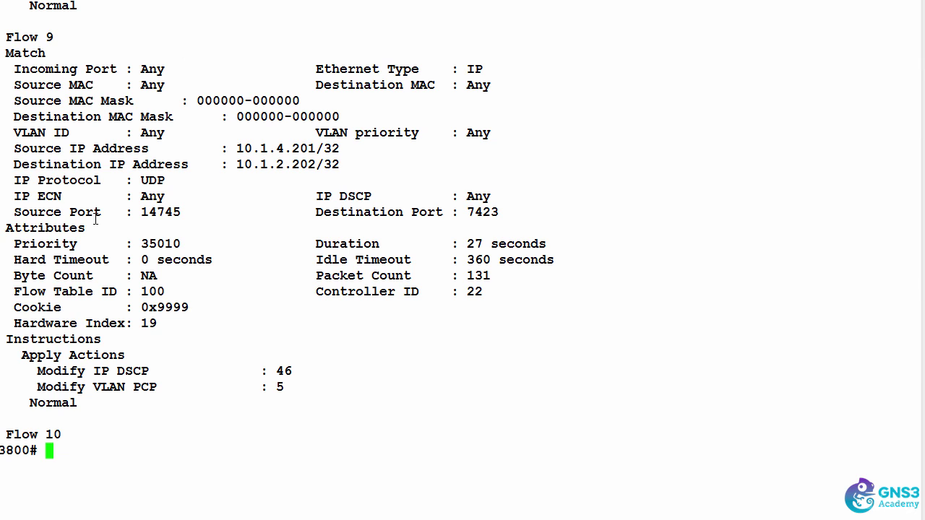
{"action": "key", "text": "Up"}
{"action": "key", "text": "BackSpace"}
{"action": "key", "text": "BackSpace"}
{"action": "key", "text": "BackSpace"}
{"action": "key", "text": "BackSpace"}
{"action": "key", "text": "BackSpace"}
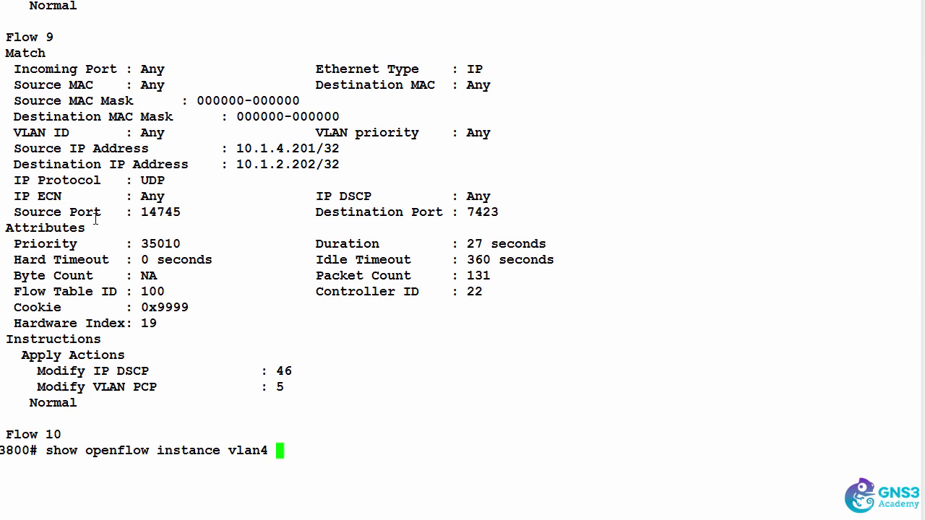
{"action": "key", "text": "Return"}
{"action": "key", "text": "space"}
- Highlight controller 21's disconnected row and 22's master row, then reload the Team page
{"action": "left_click_drag", "start_coordinate": [3, 387], "coordinate": [918, 388]}
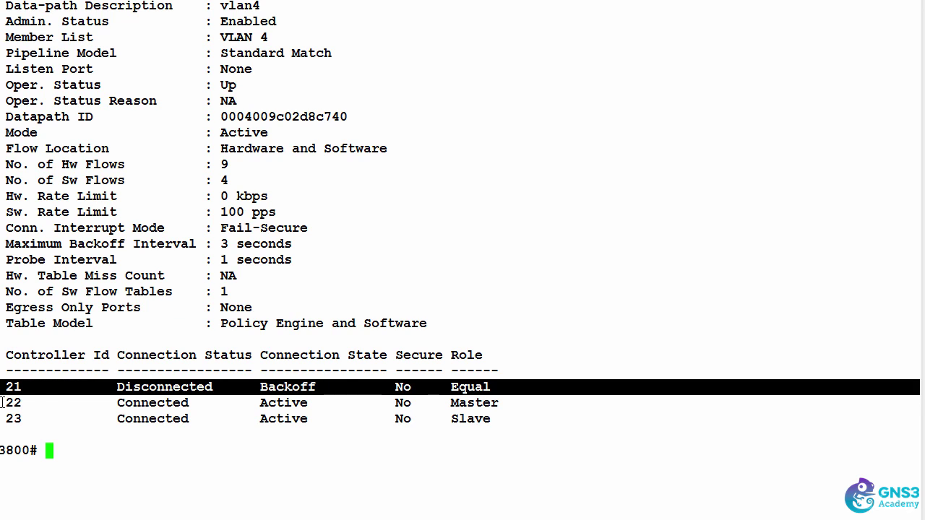
{"action": "left_click_drag", "start_coordinate": [3, 403], "coordinate": [918, 402]}
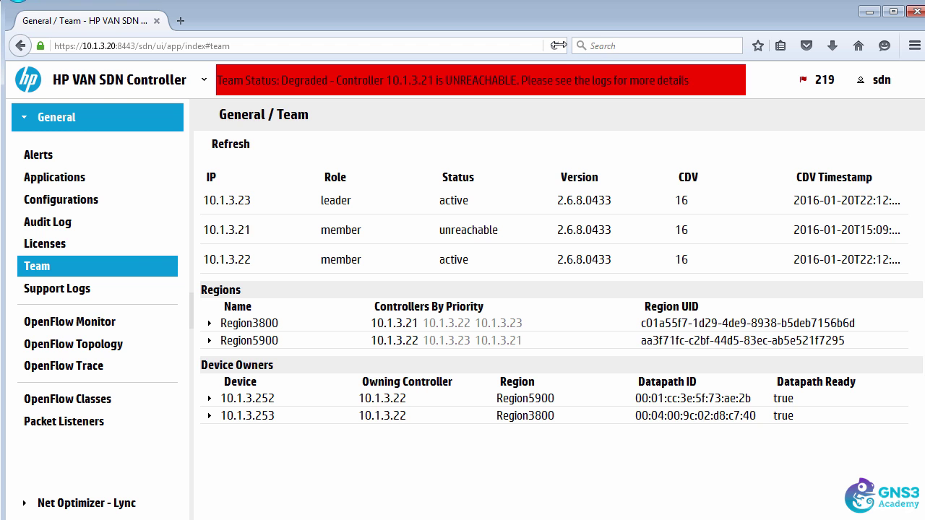
{"action": "left_click", "coordinate": [559, 45]}
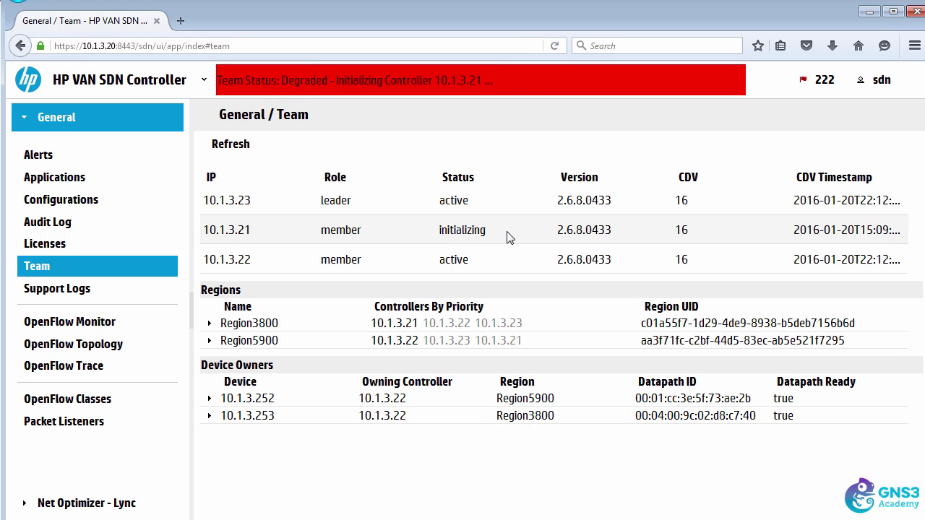
- Select 10.1.3.21's initializing status and reload the Team page several times
{"action": "double_click", "coordinate": [462, 230]}
{"action": "left_click", "coordinate": [553, 46]}
{"action": "left_click", "coordinate": [553, 45]}
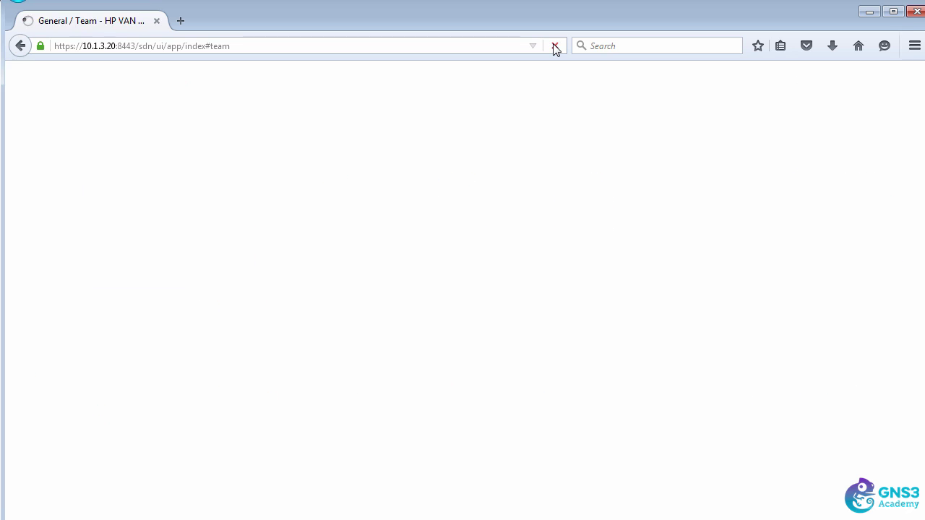
{"action": "left_click", "coordinate": [554, 45]}
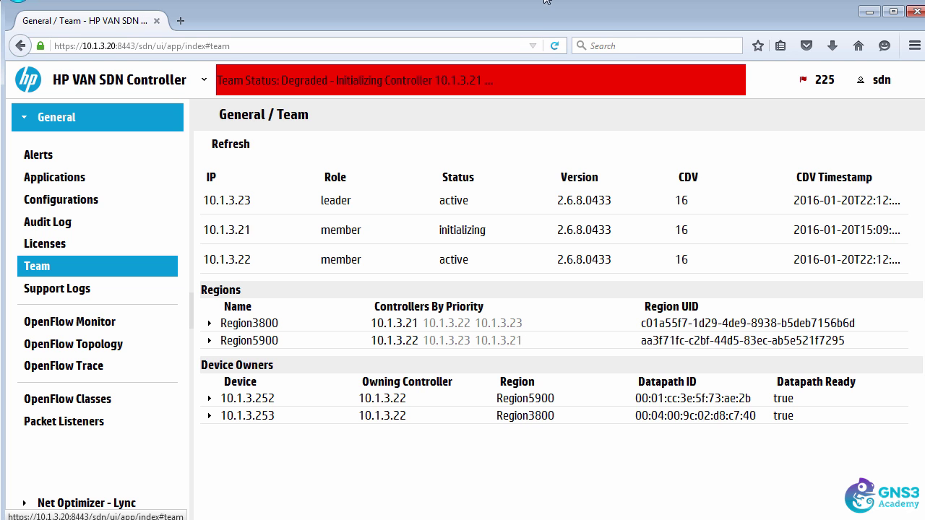
- Call the other user from pc1's Lync, answer on pc2, and open Net Optimizer - Lync Sessions
{"action": "key", "text": "alt+Tab"}
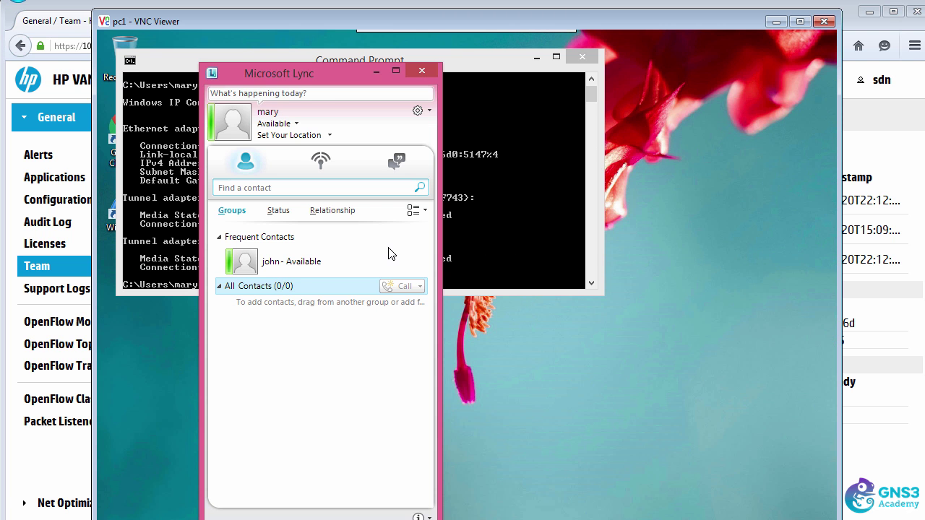
{"action": "left_click", "coordinate": [402, 262]}
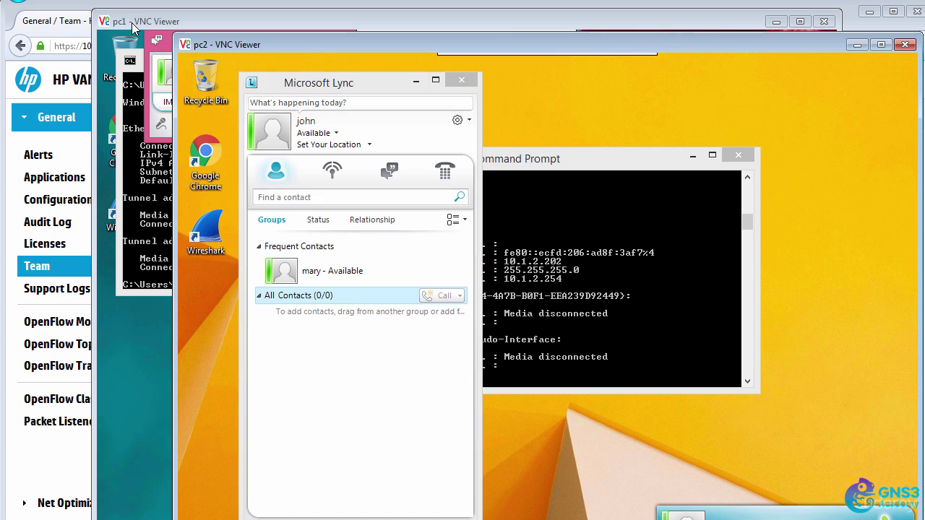
{"action": "left_click", "coordinate": [70, 6]}
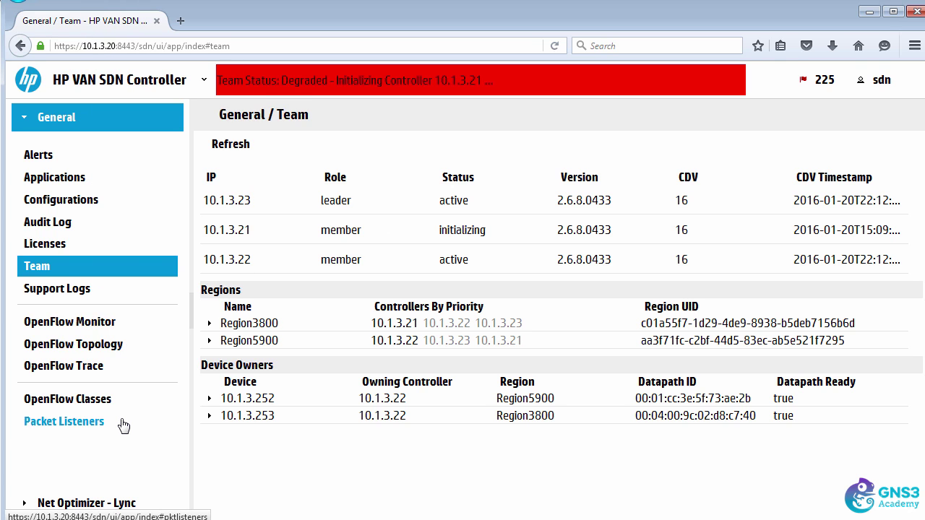
{"action": "left_click", "coordinate": [78, 504]}
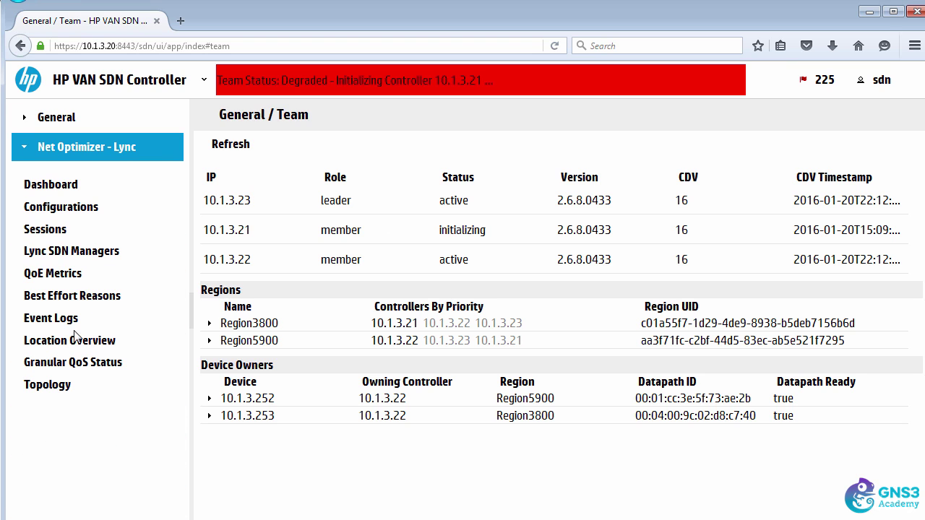
{"action": "left_click", "coordinate": [49, 234]}
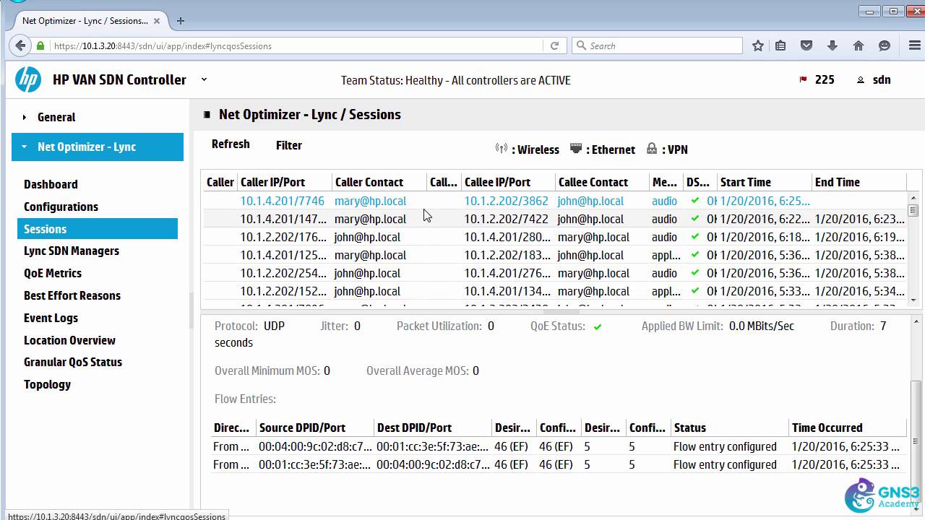
- Highlight the Healthy team status, then 10.1.3.21 as active and owning device 10.1.3.253
{"action": "left_click", "coordinate": [42, 119]}
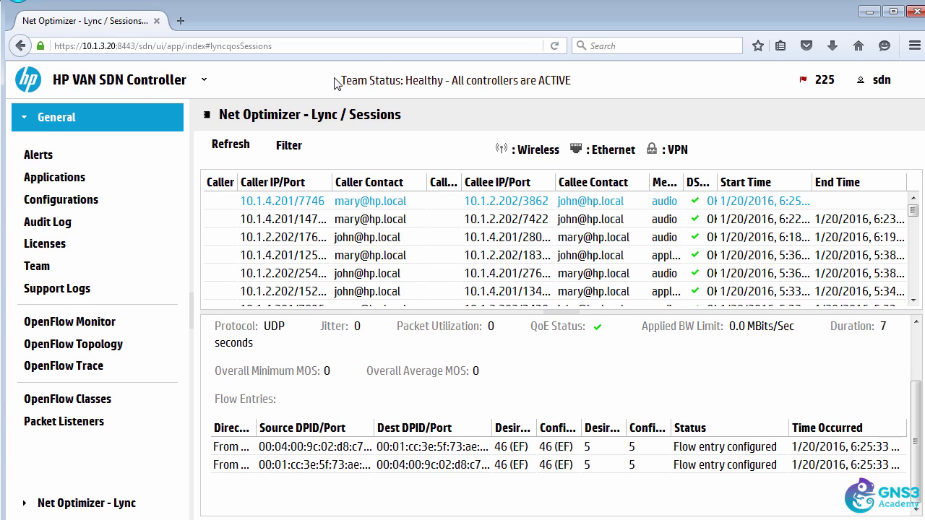
{"action": "left_click_drag", "start_coordinate": [337, 81], "coordinate": [573, 80]}
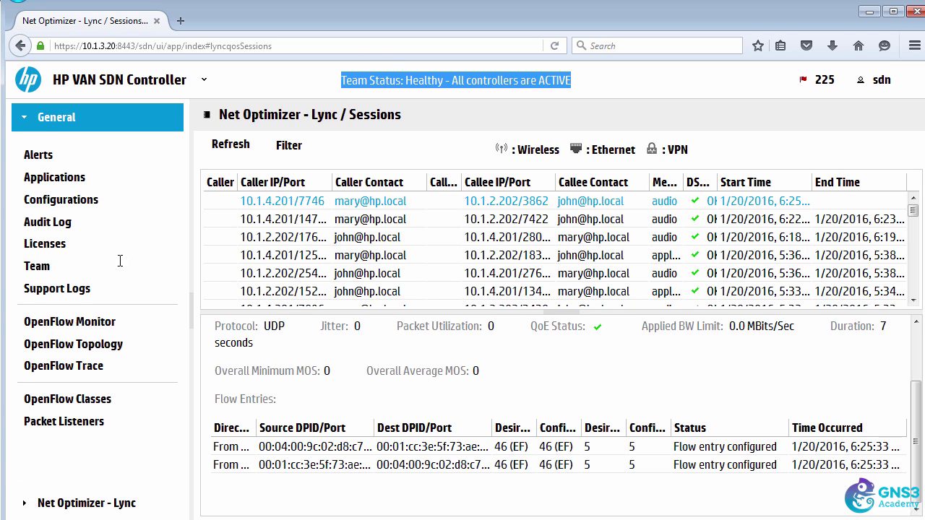
{"action": "left_click", "coordinate": [63, 268]}
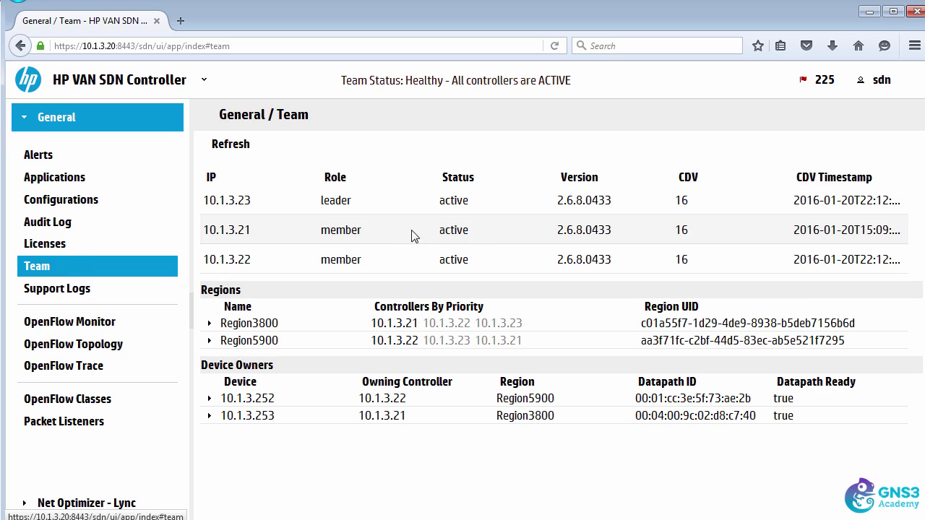
{"action": "left_click_drag", "start_coordinate": [438, 232], "coordinate": [486, 238]}
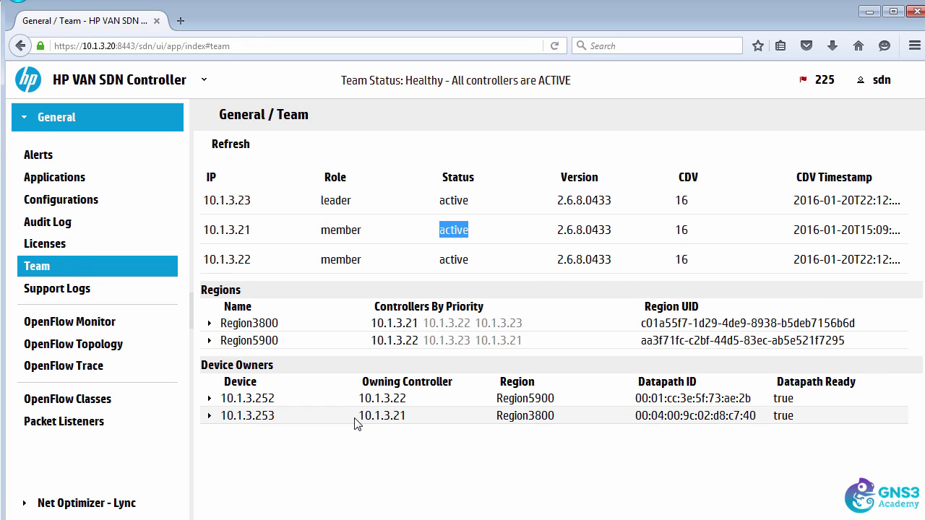
{"action": "left_click", "coordinate": [413, 421]}
{"action": "double_click", "coordinate": [413, 421]}
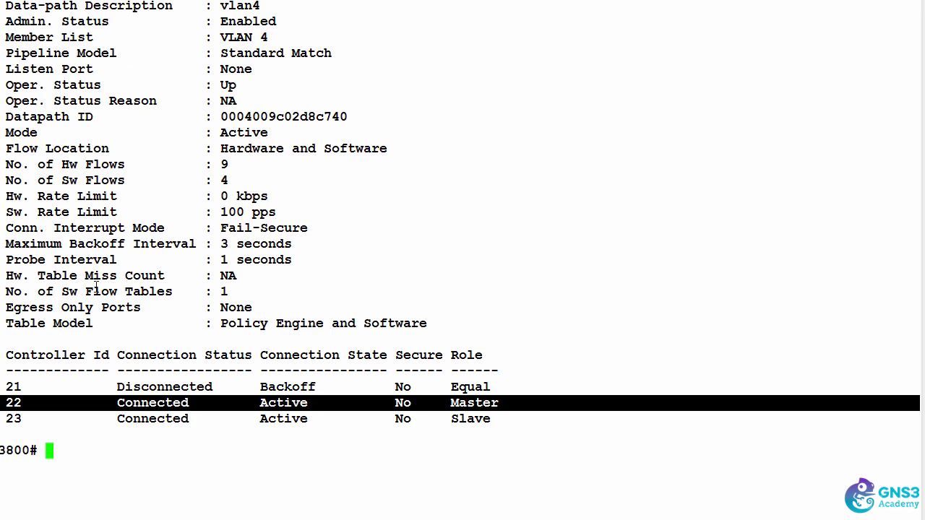
- Rerun 'show openflow instance vlan4' and highlight controller 21's Master row
{"action": "left_click_drag", "start_coordinate": [3, 403], "coordinate": [497, 406]}
{"action": "type", "text": "show openflow instance vlan4"}
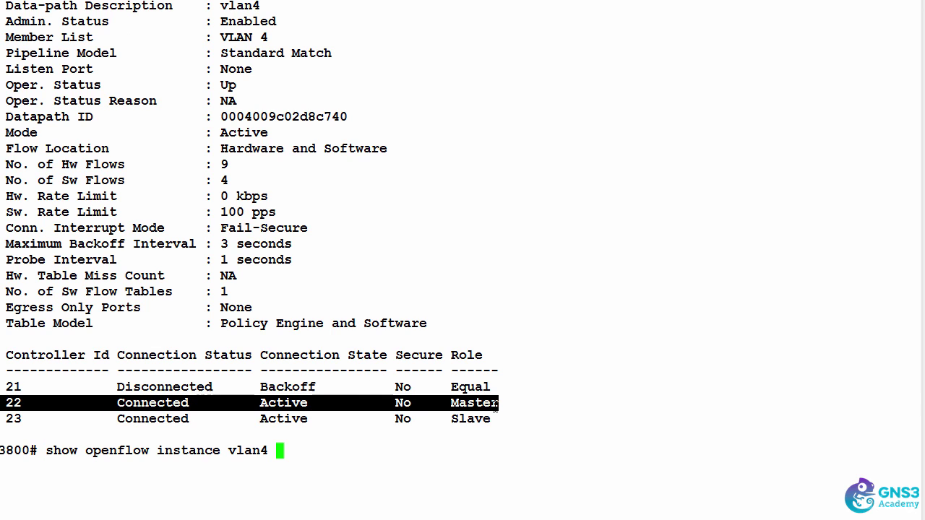
{"action": "key", "text": "Return"}
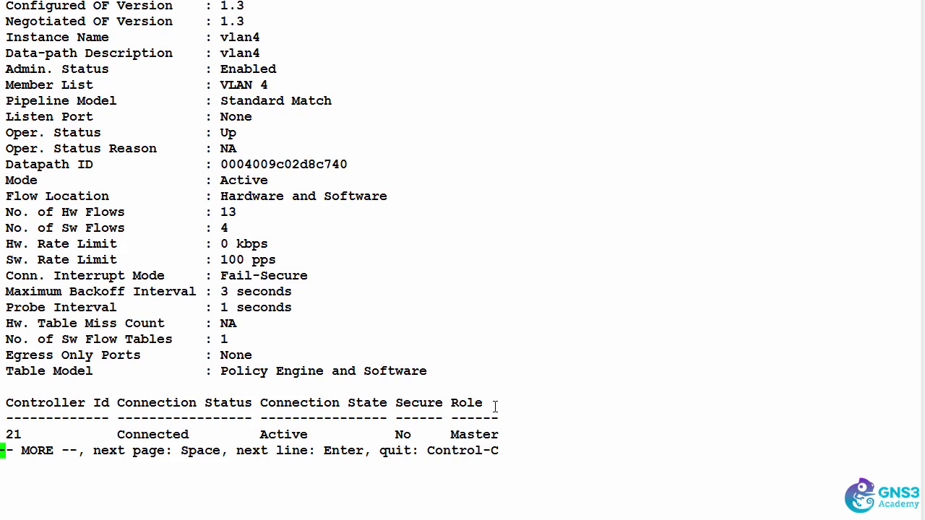
{"action": "key", "text": "space"}
{"action": "left_click_drag", "start_coordinate": [3, 386], "coordinate": [529, 379]}
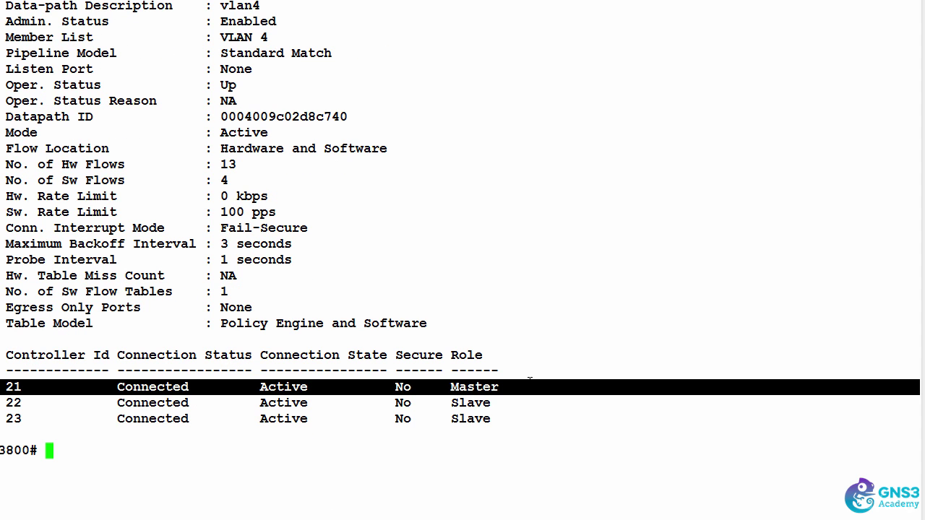